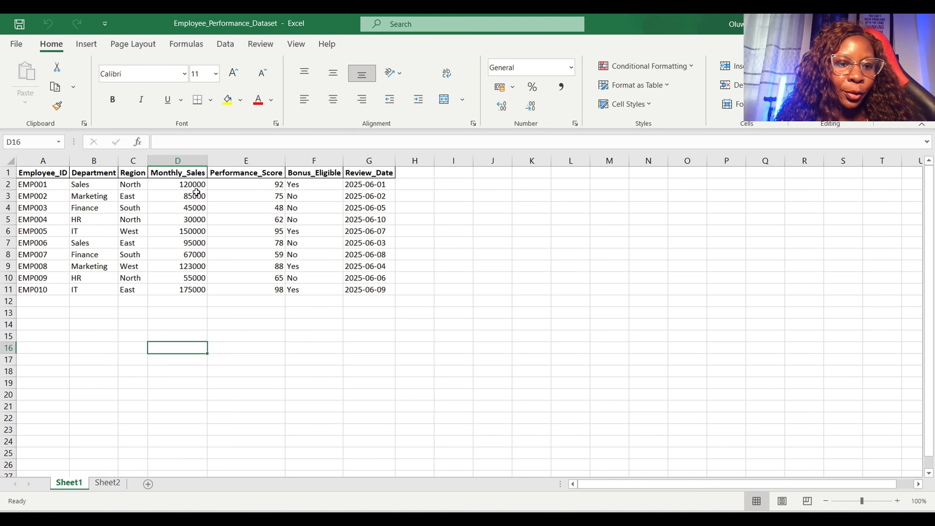
Set up a Greater Than highlight rule with a threshold of 100000 for the Monthly_Sales values in D2:D11.
click(198, 184)
drag(198, 184, 204, 293)
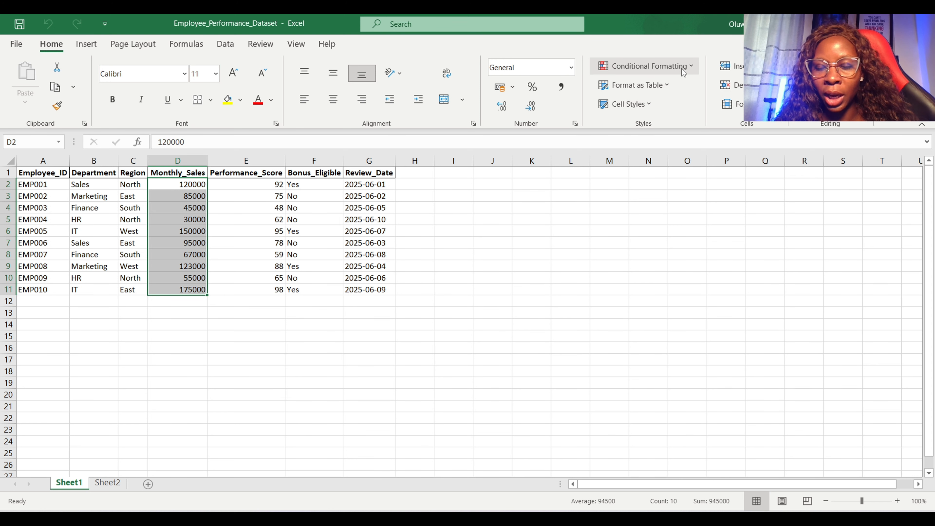
click(693, 69)
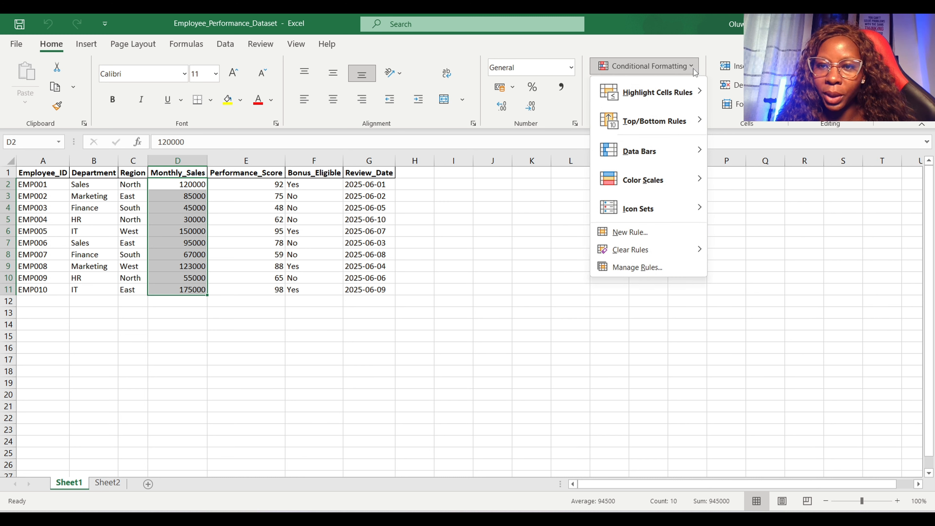
mouse_move(644, 99)
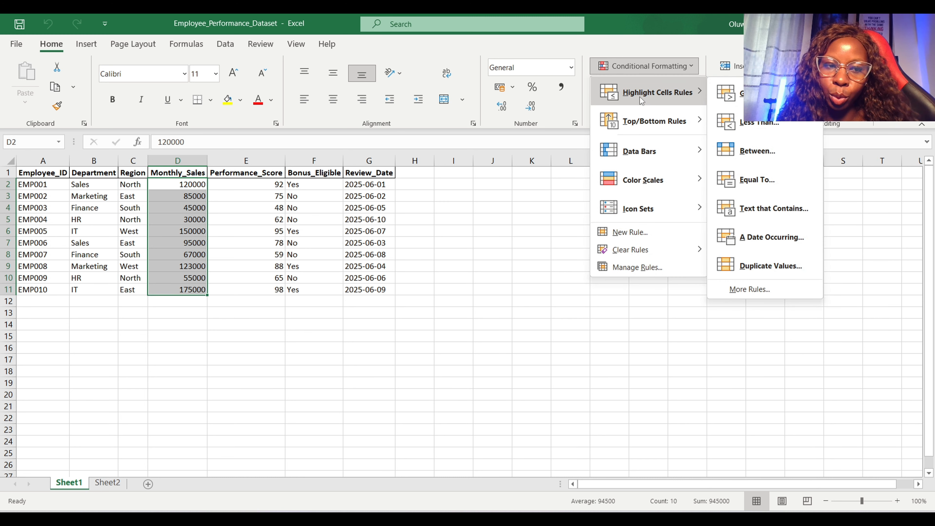
click(728, 92)
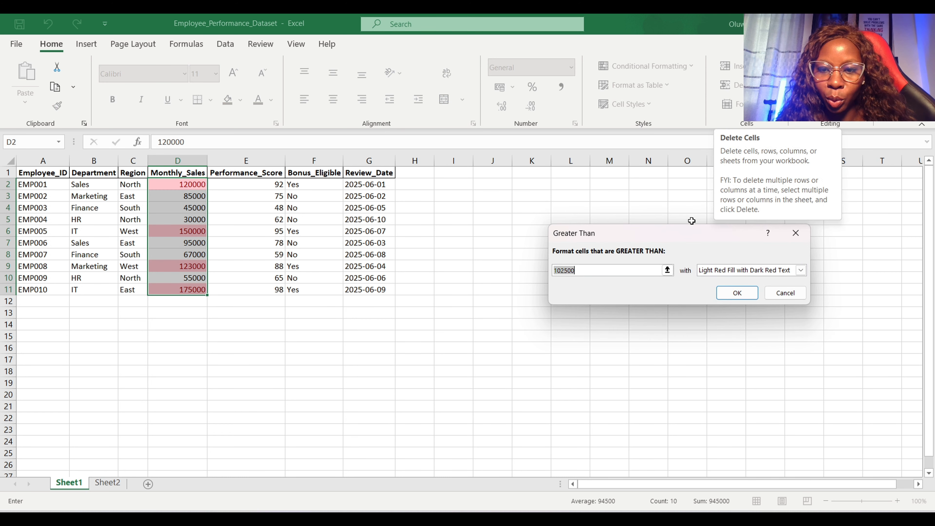
text(102)
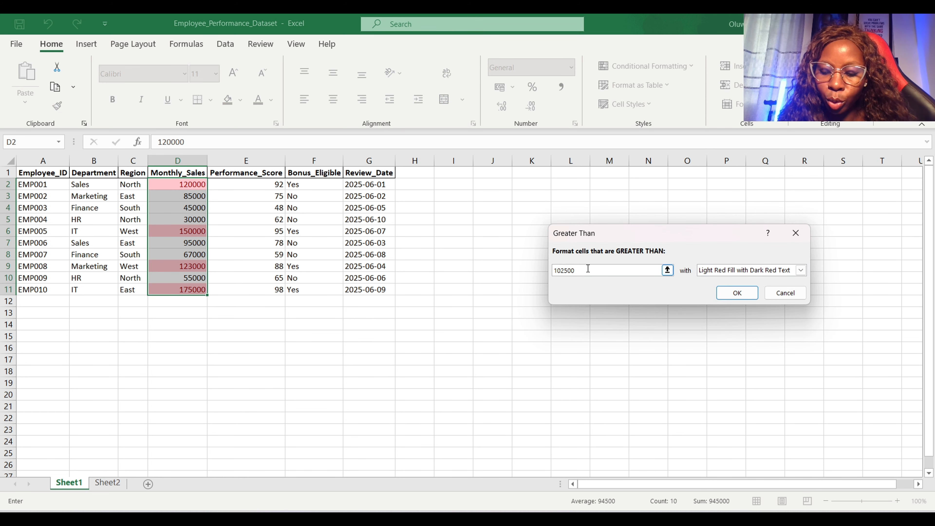
key(BackSpace)
text(000)
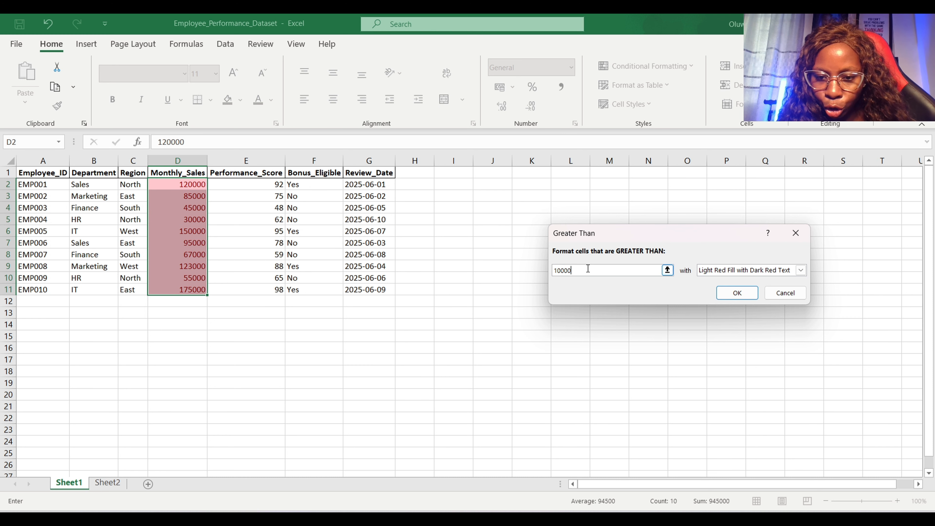
text(0)
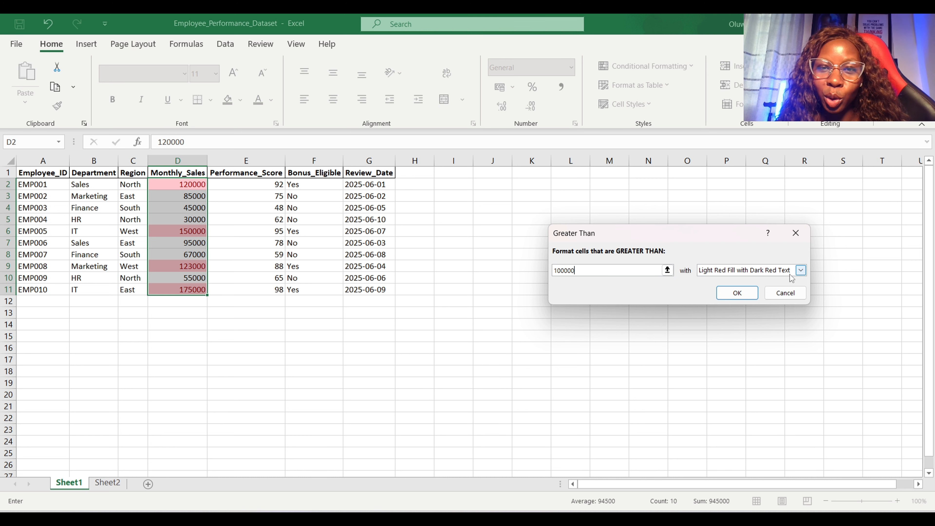
Choose Green Fill with Dark Green Text for the Monthly_Sales rule and apply it.
click(800, 270)
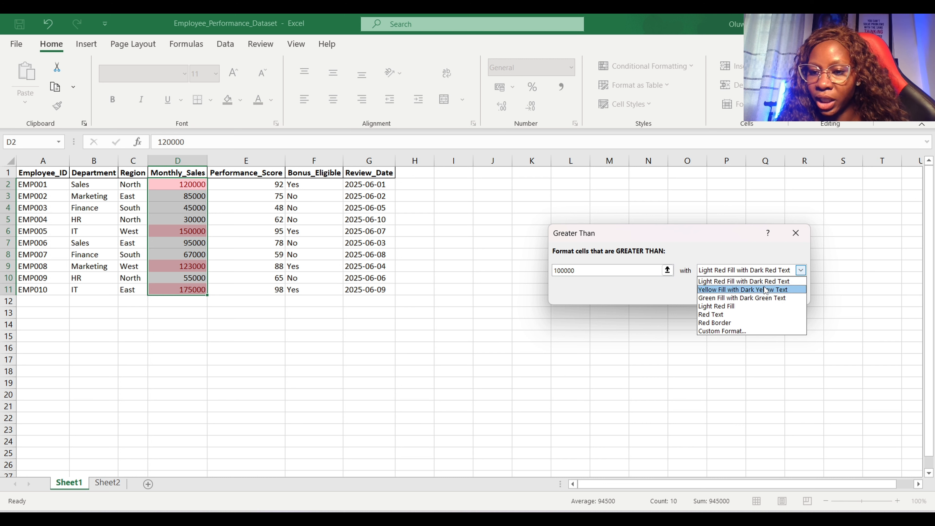
click(763, 297)
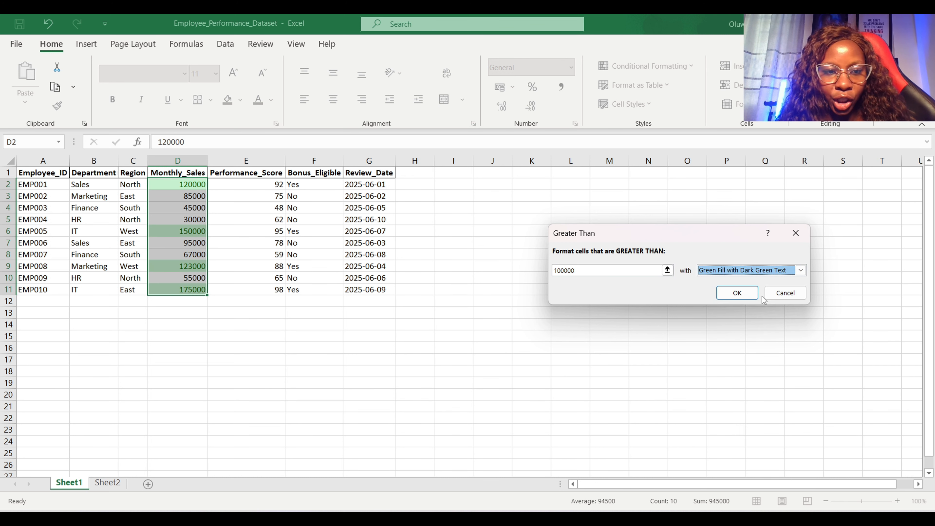
click(744, 294)
click(427, 319)
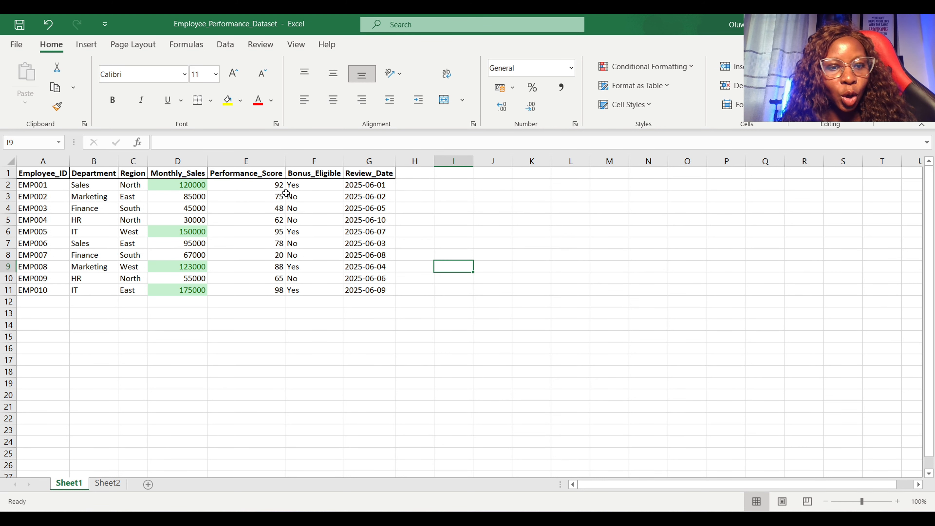
Highlight the Performance_Score values in E2:E11 that are less than 50 with Light Red Fill with Dark Red Text.
click(261, 157)
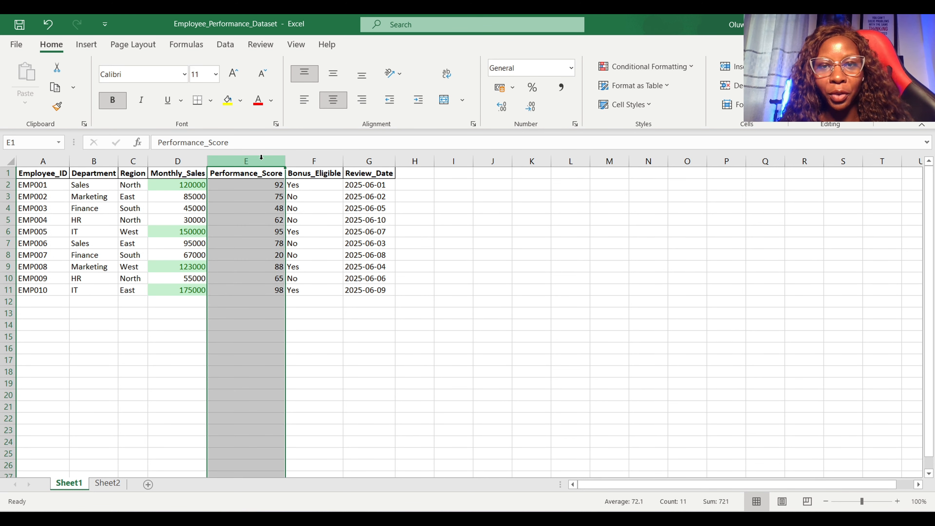
click(264, 186)
drag(264, 186, 266, 290)
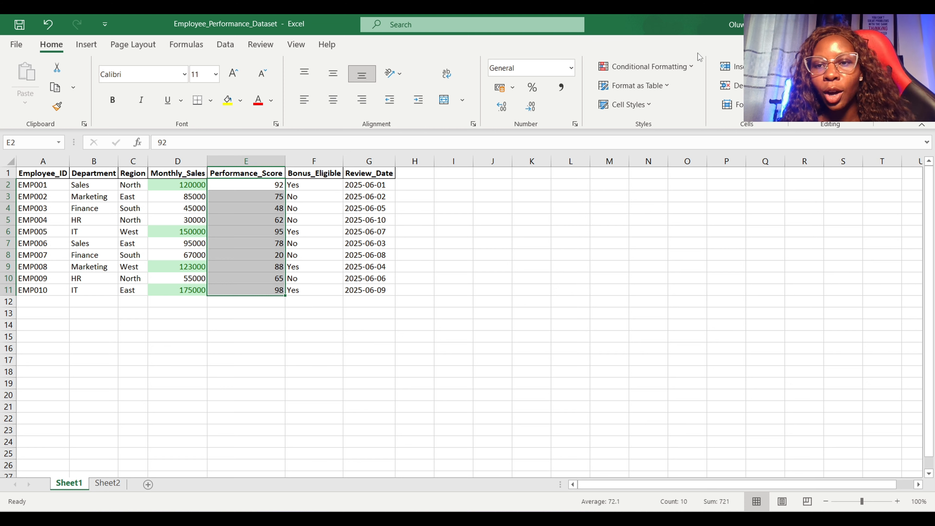
click(659, 67)
mouse_move(688, 95)
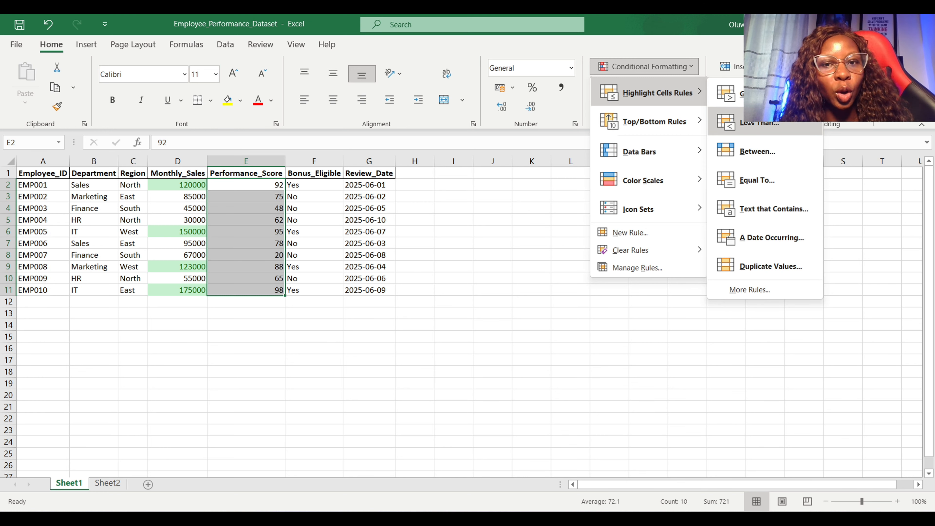
click(749, 123)
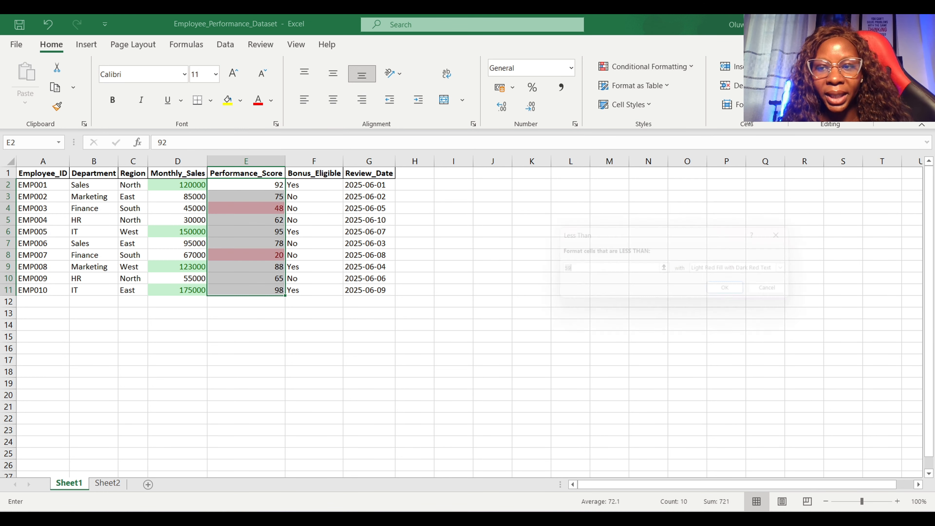
text(50)
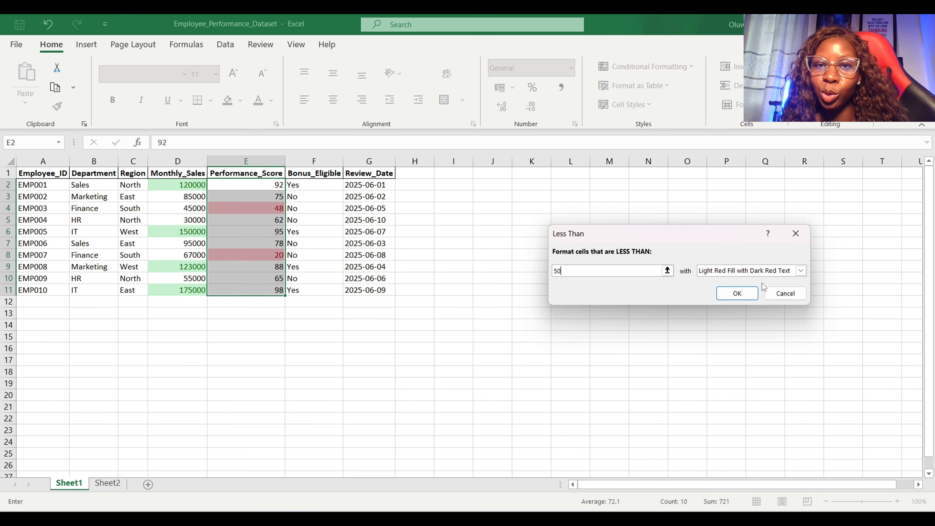
click(749, 293)
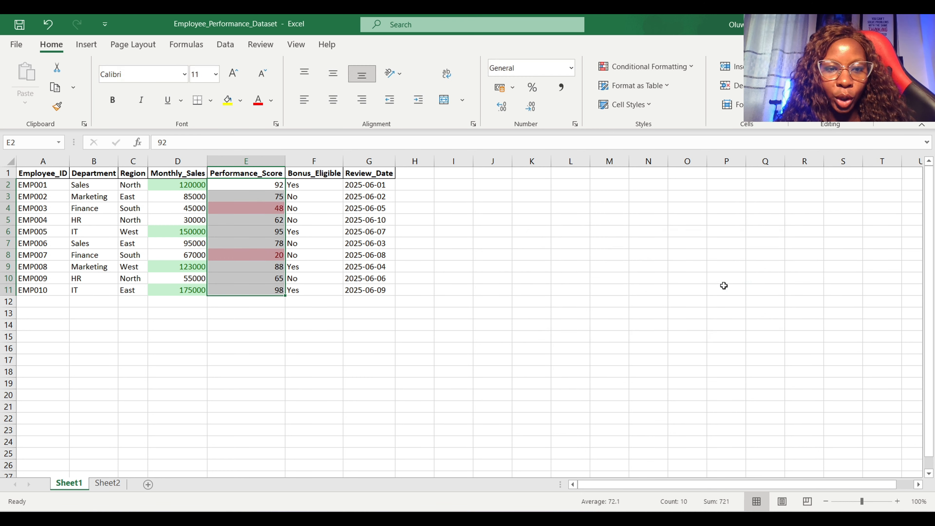
click(495, 303)
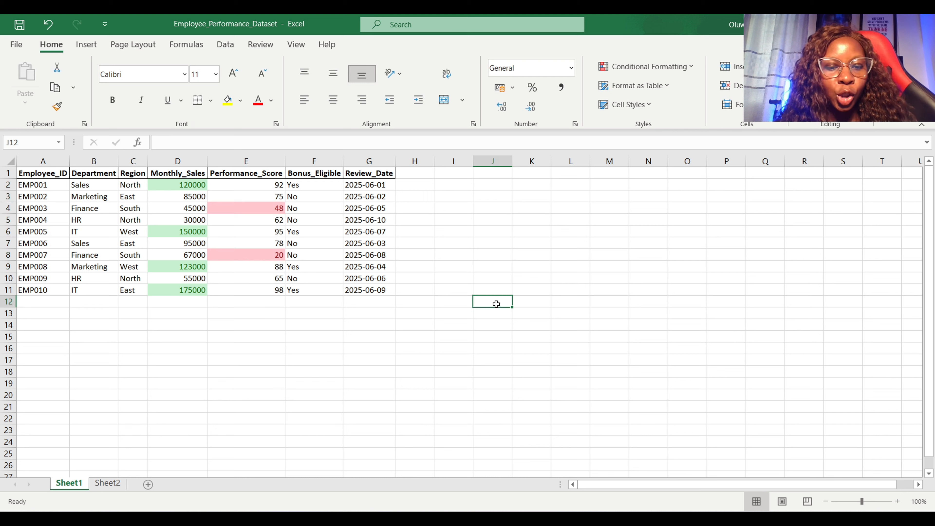
click(264, 212)
click(270, 257)
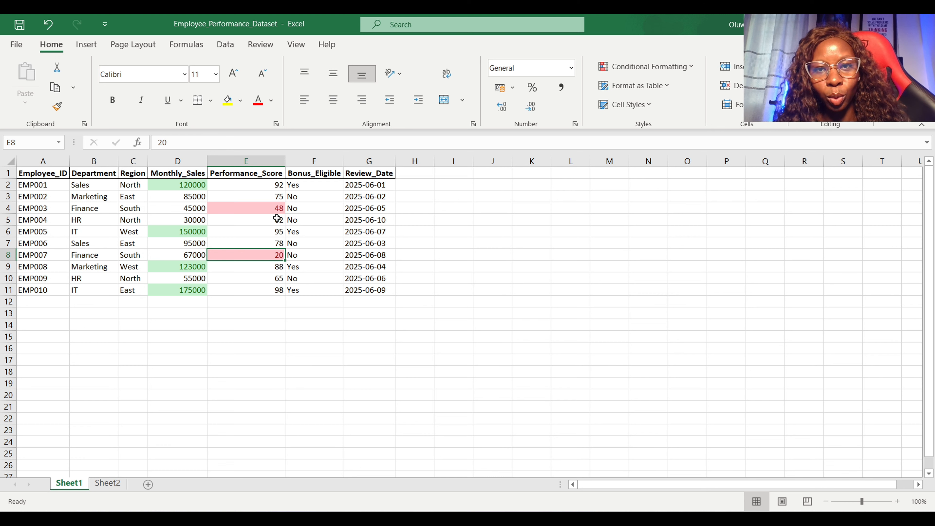
key(ctrl+z)
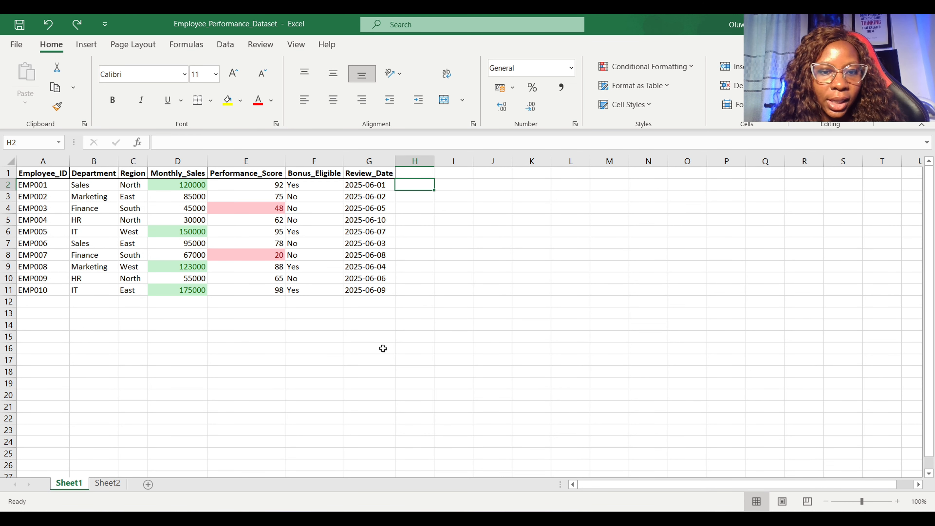
drag(323, 188, 333, 291)
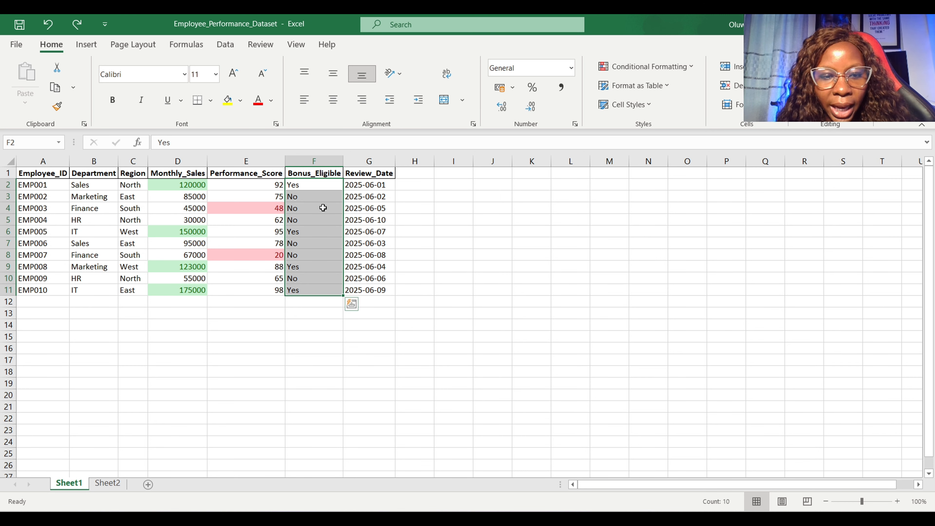
click(305, 217)
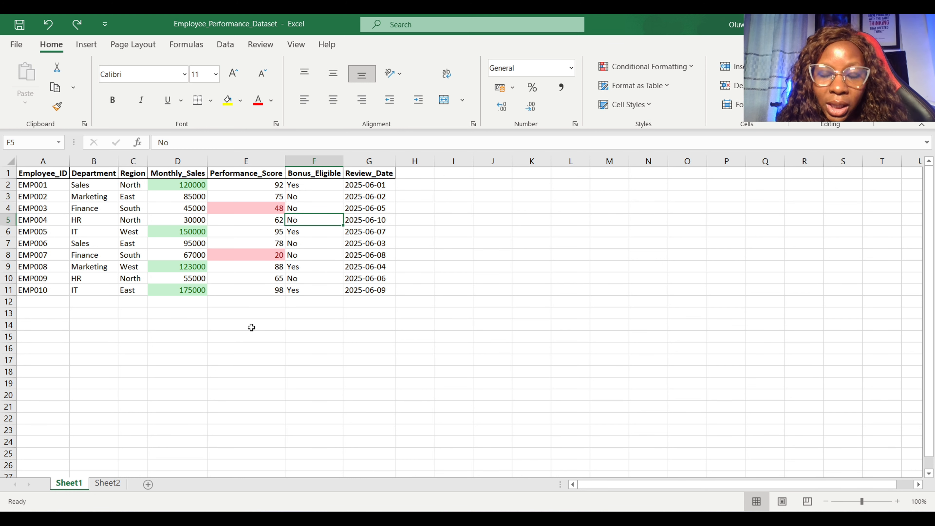
drag(319, 183, 313, 285)
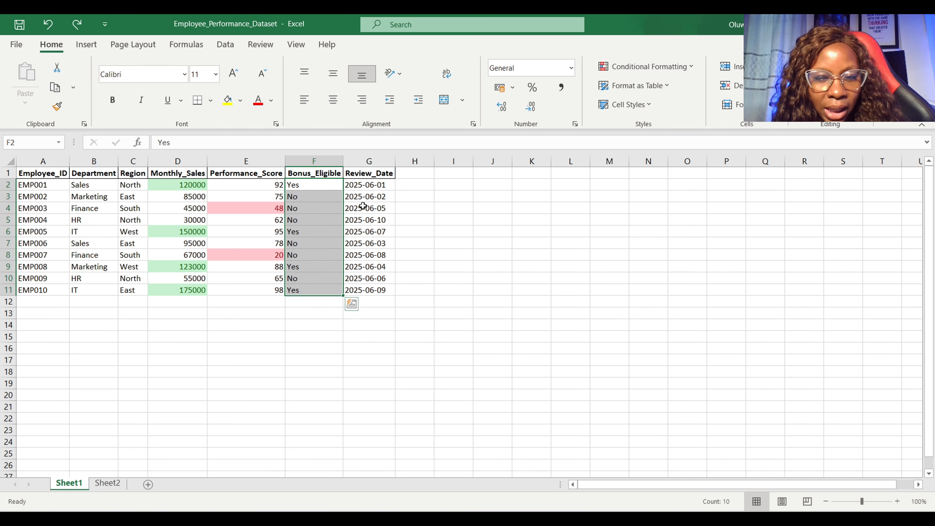
Enter the formula =IF(F2="Yes", 1, 0) in H2 to convert the first Bonus_Eligible value to a number.
click(429, 186)
text(=)
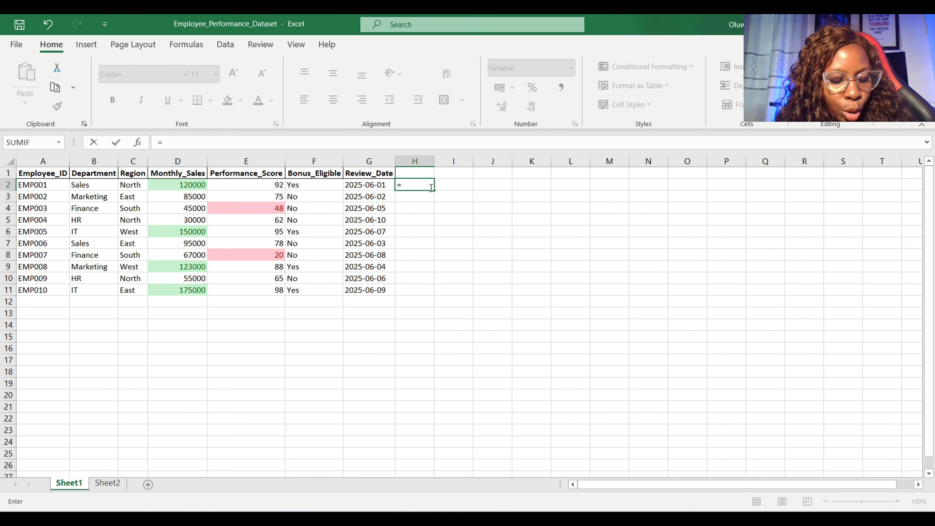
text(IF()
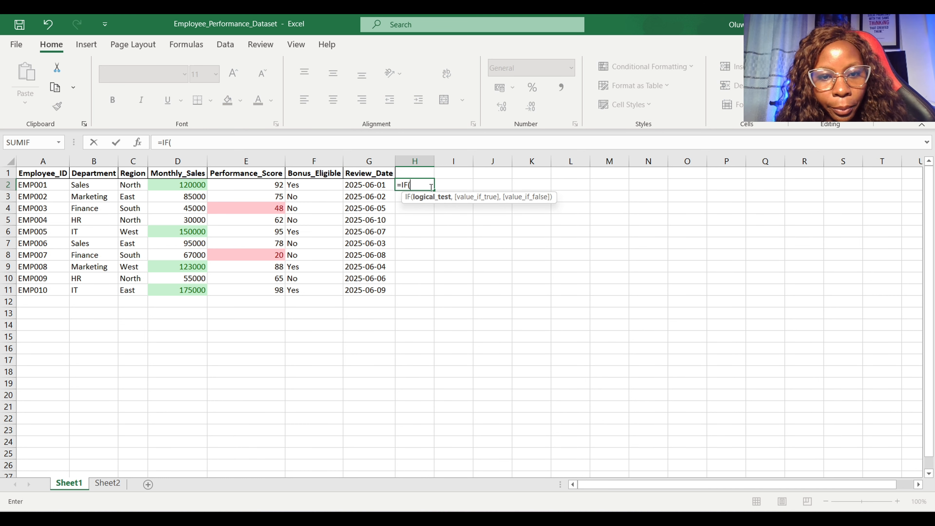
click(333, 185)
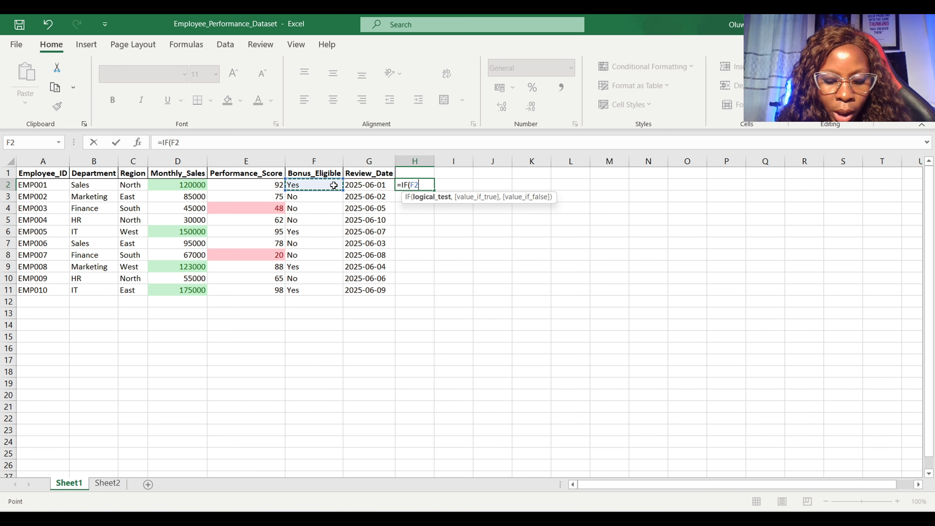
text(="Yes)
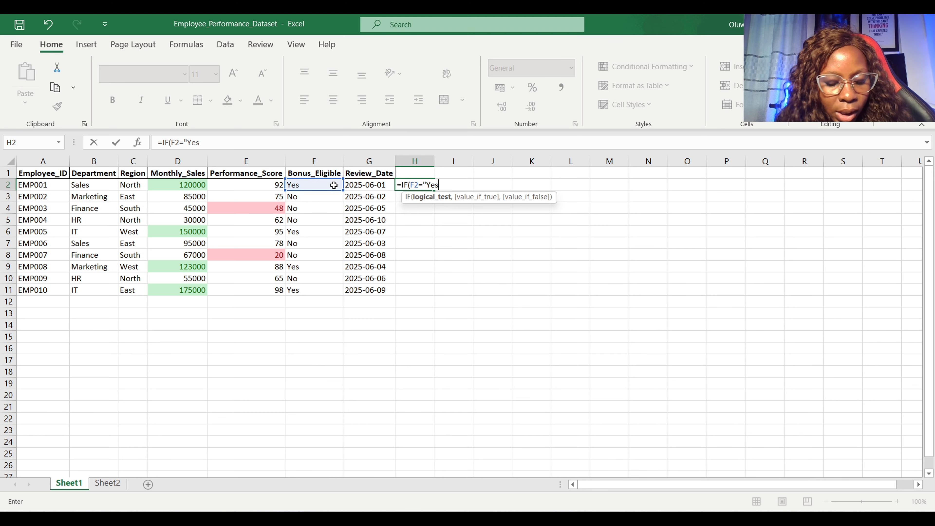
text(",)
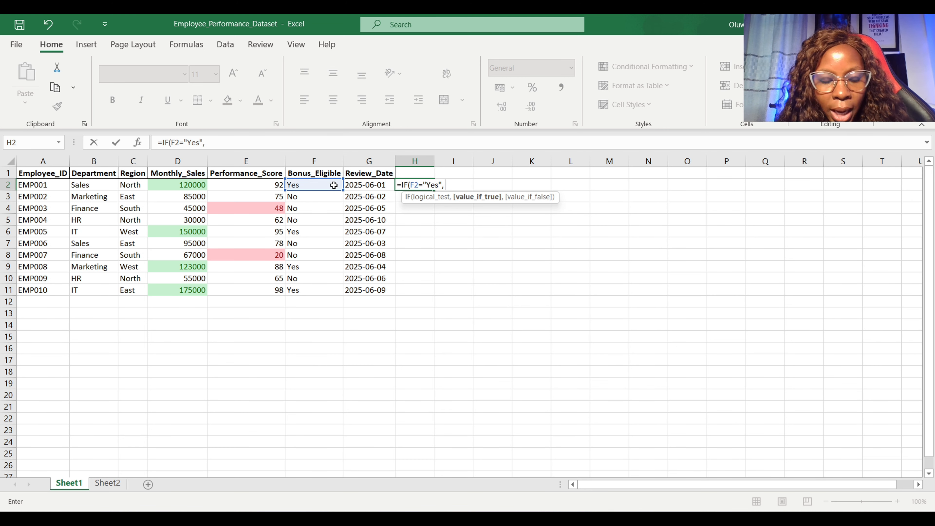
text( 1)
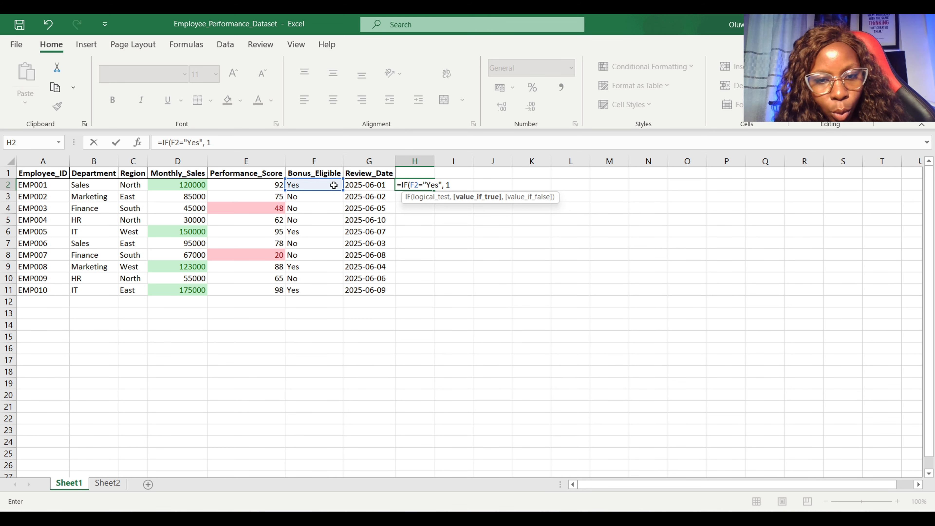
text(, )
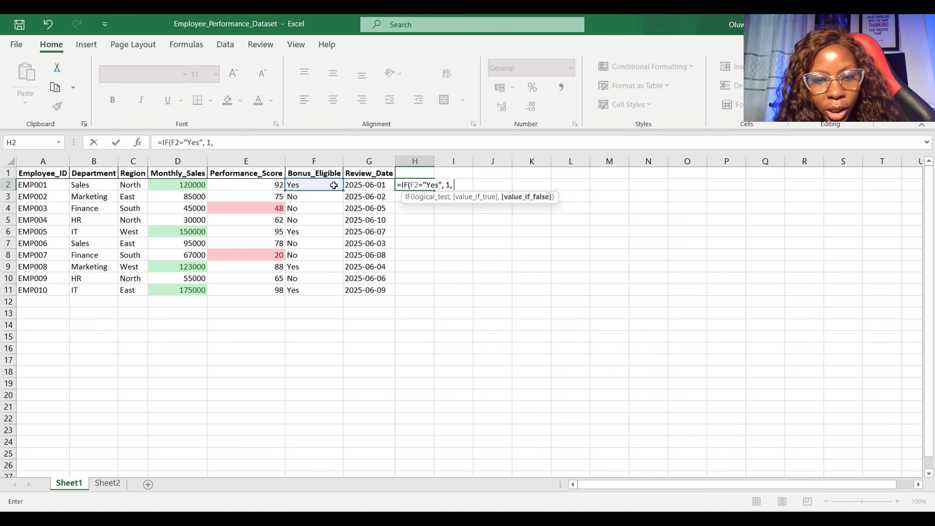
text(0)
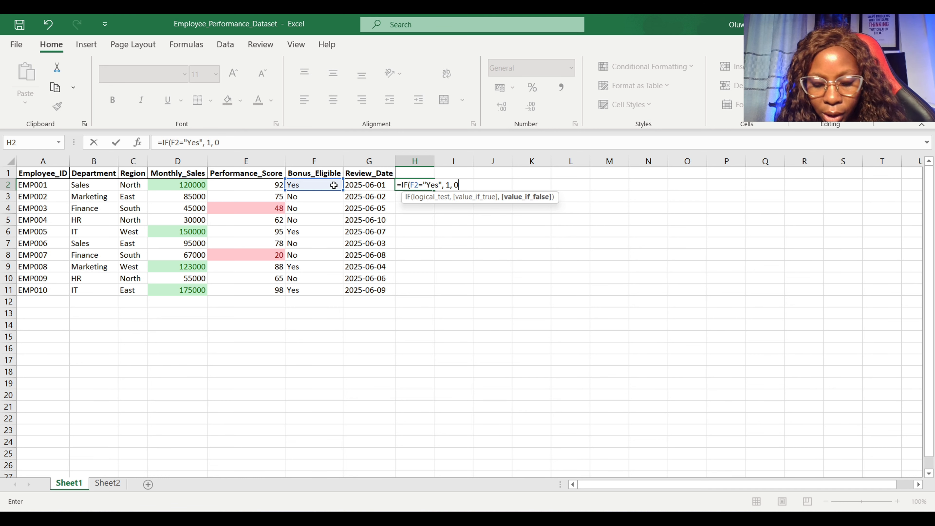
key(Return)
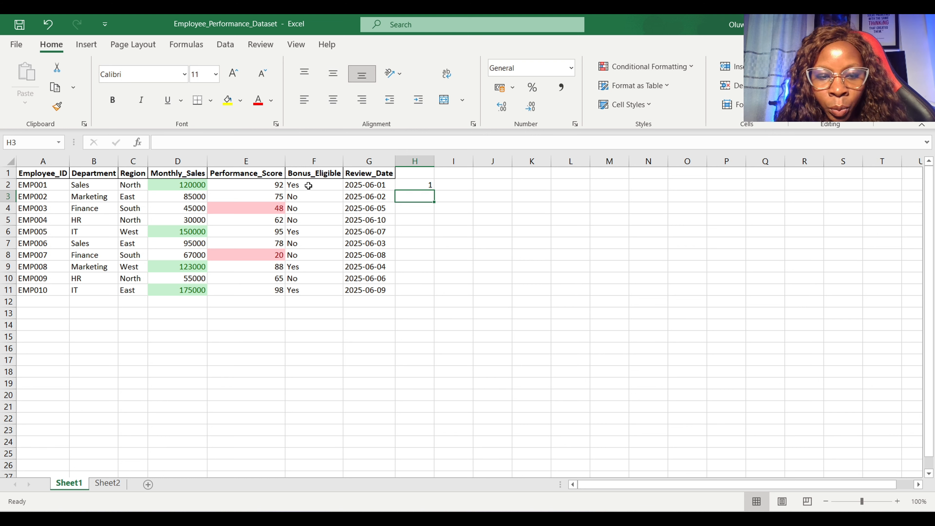
Fill the IF formula from H2 down to H11 for all employees.
click(428, 184)
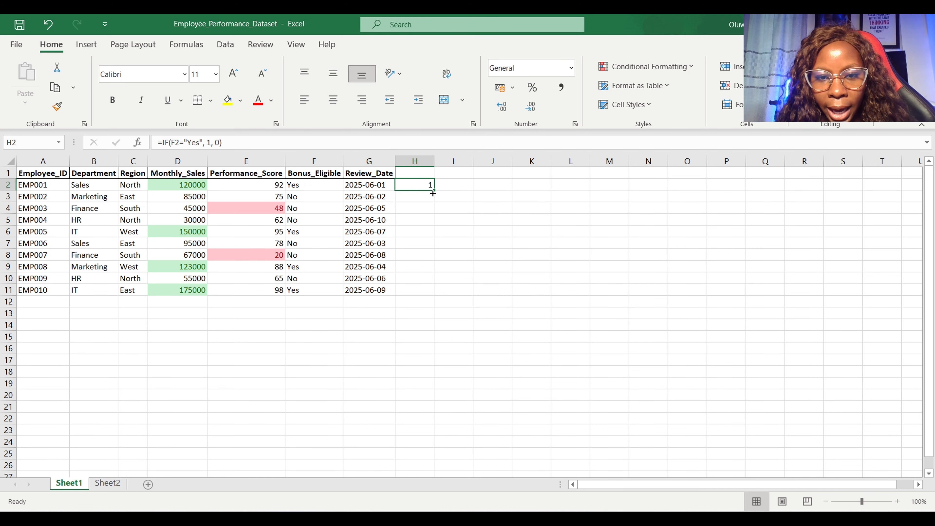
double_click(432, 193)
click(472, 408)
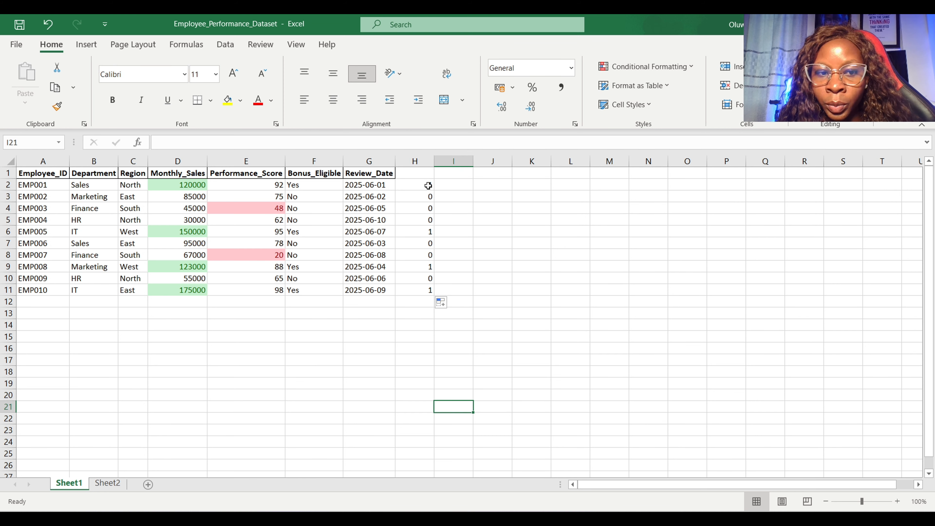
Apply the uncircled check mark, exclamation point and cross icon set to the numeric bonus values in H2:H11.
click(425, 175)
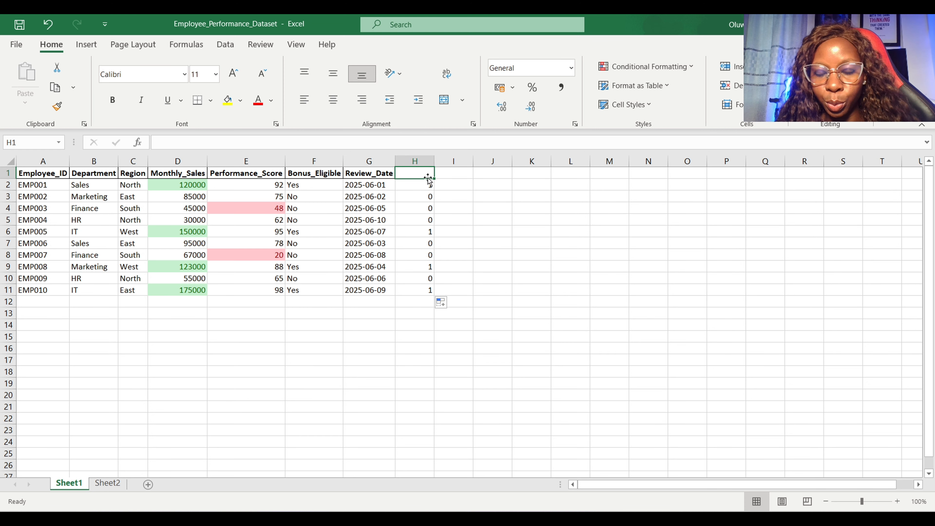
drag(424, 185, 428, 293)
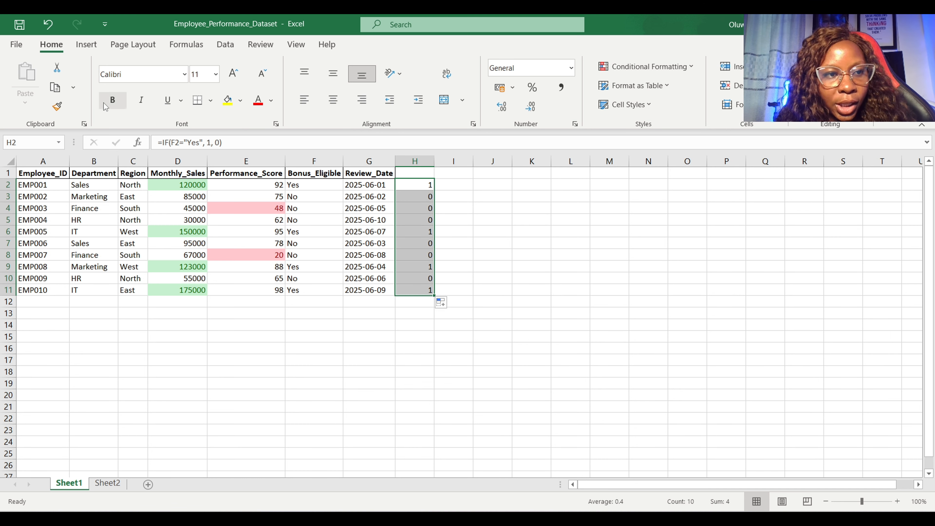
click(691, 67)
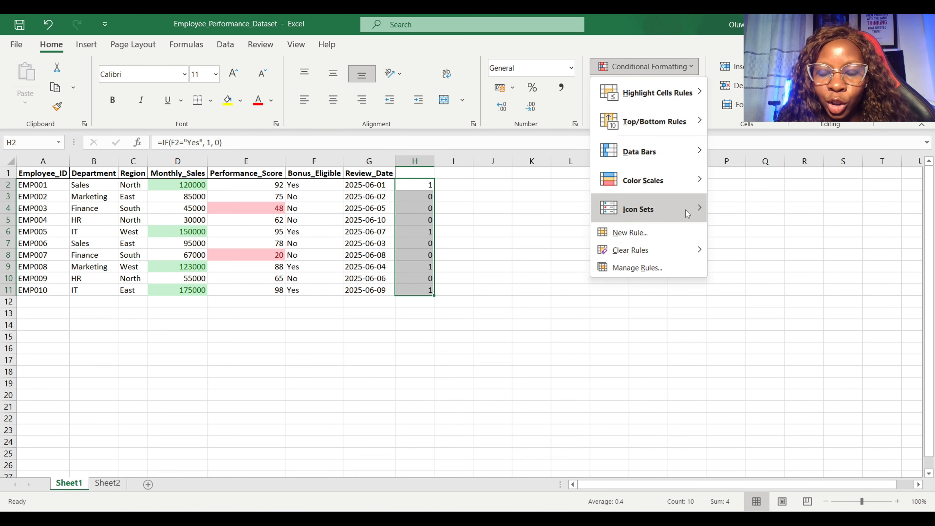
mouse_move(686, 214)
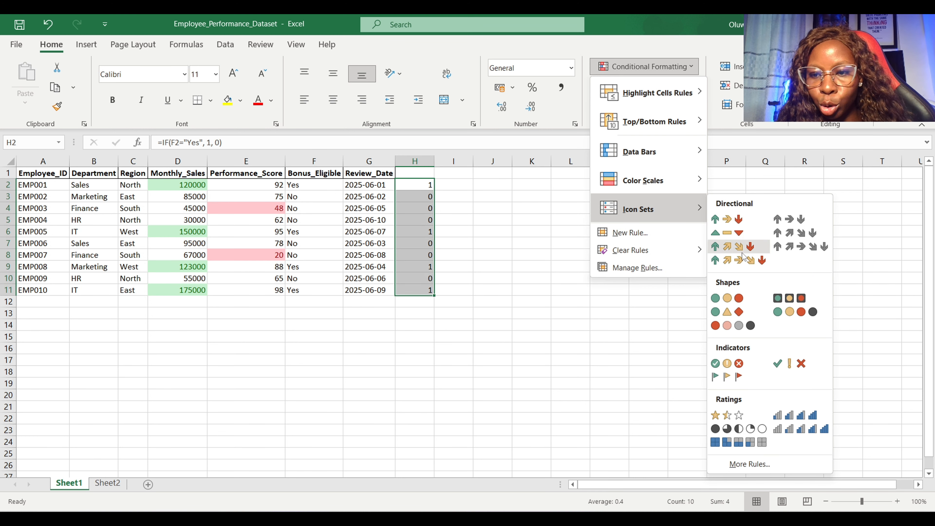
click(802, 367)
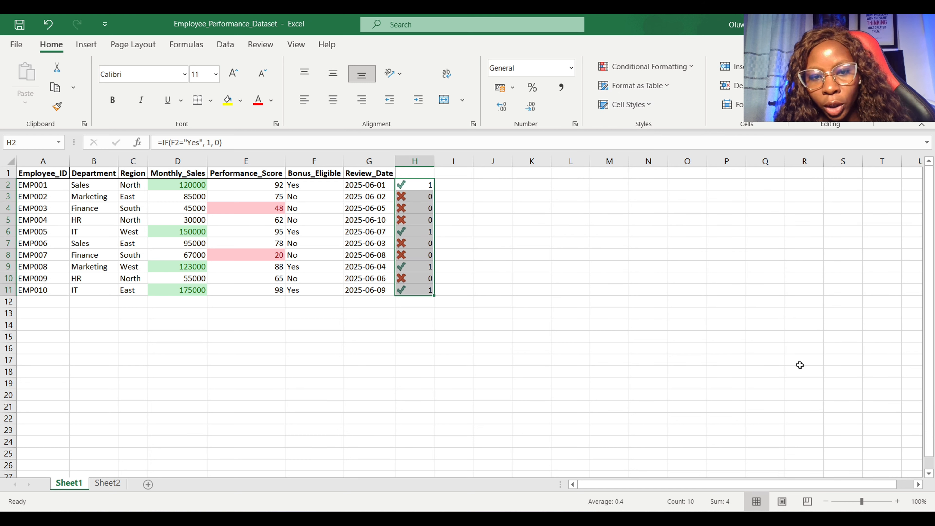
click(465, 221)
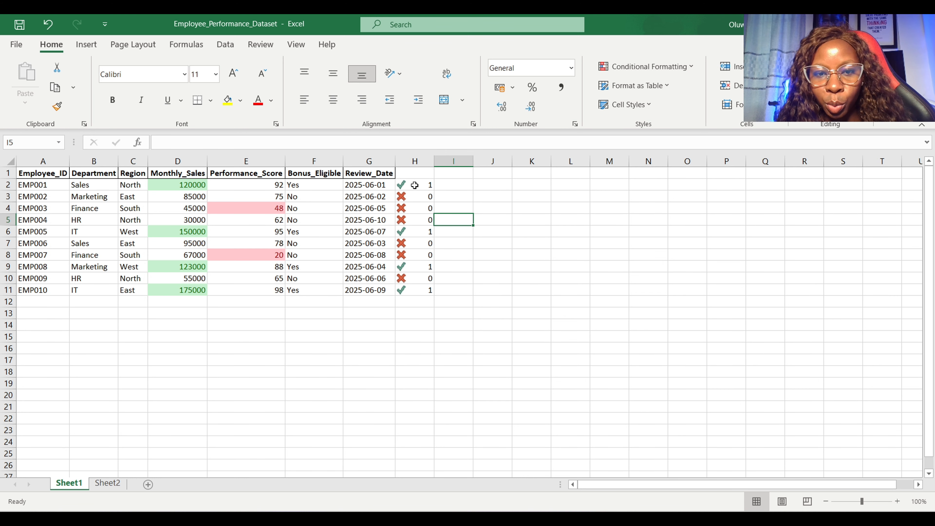
Edit the icon set rule on H2:H11 to show only the icons without the numbers, and apply it.
drag(415, 185, 411, 290)
click(659, 67)
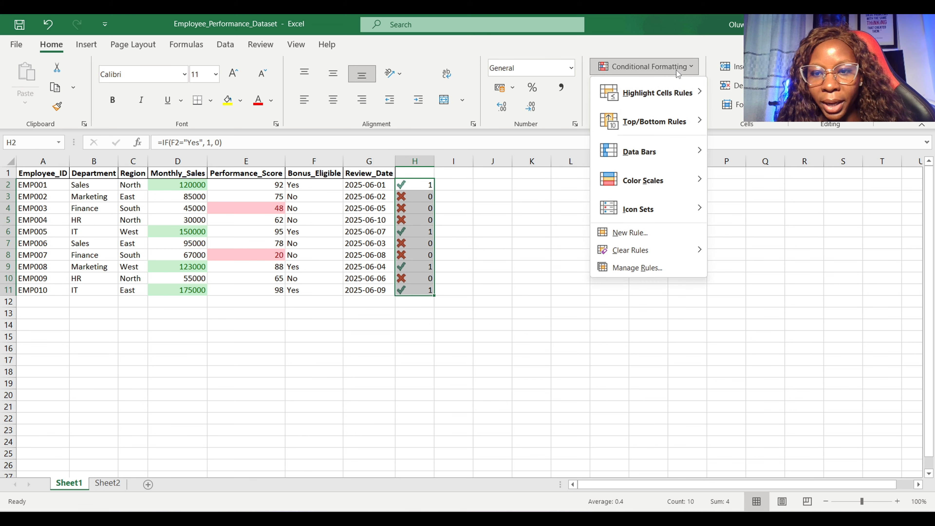
click(667, 269)
click(617, 206)
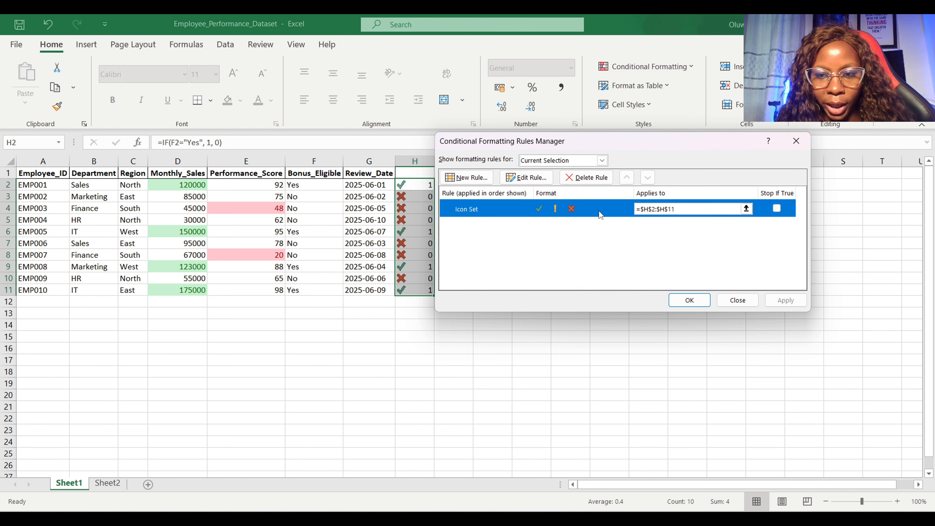
click(526, 177)
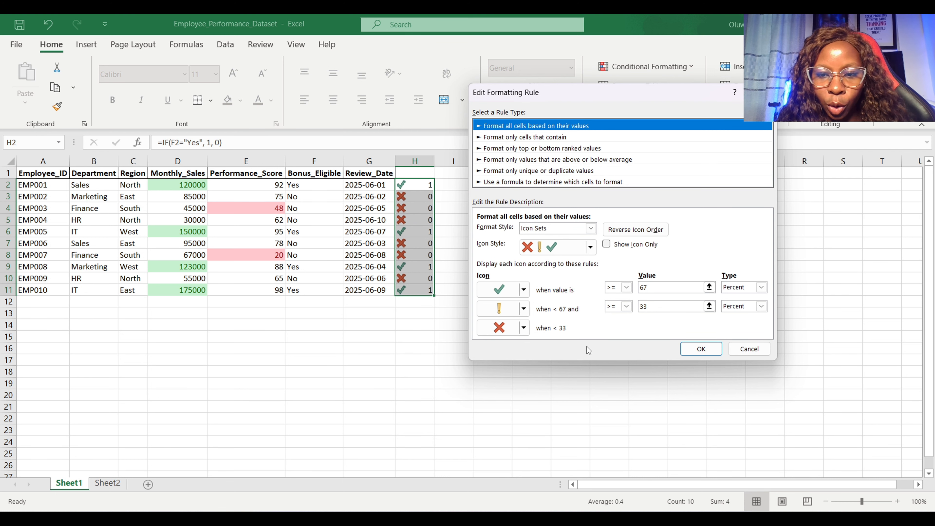
click(606, 244)
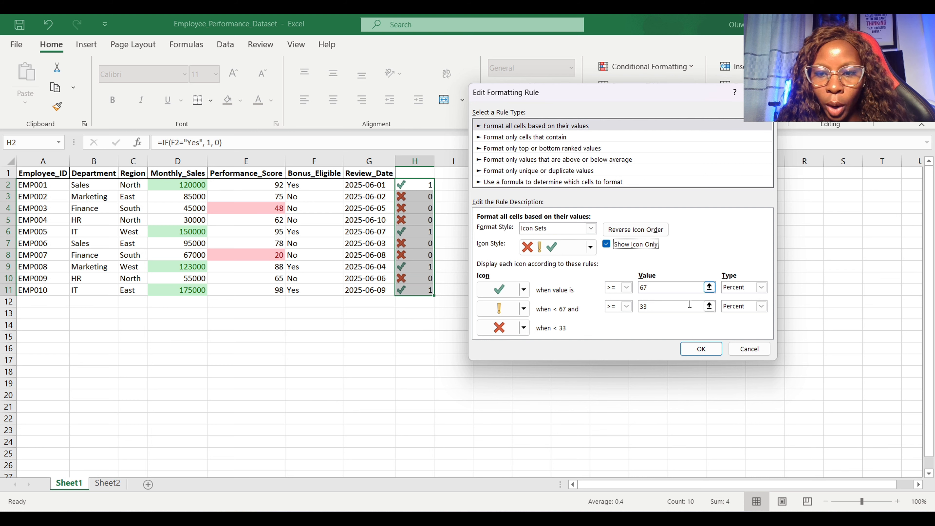
click(701, 349)
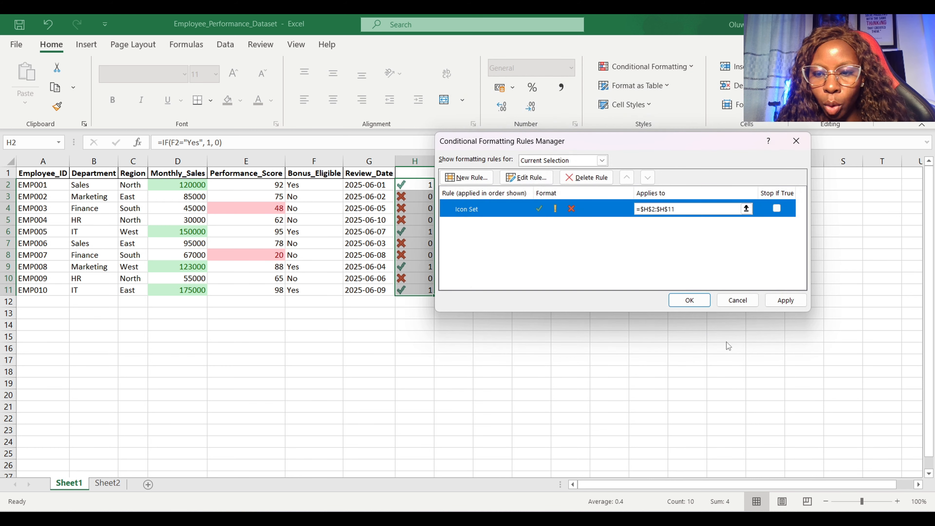
click(785, 298)
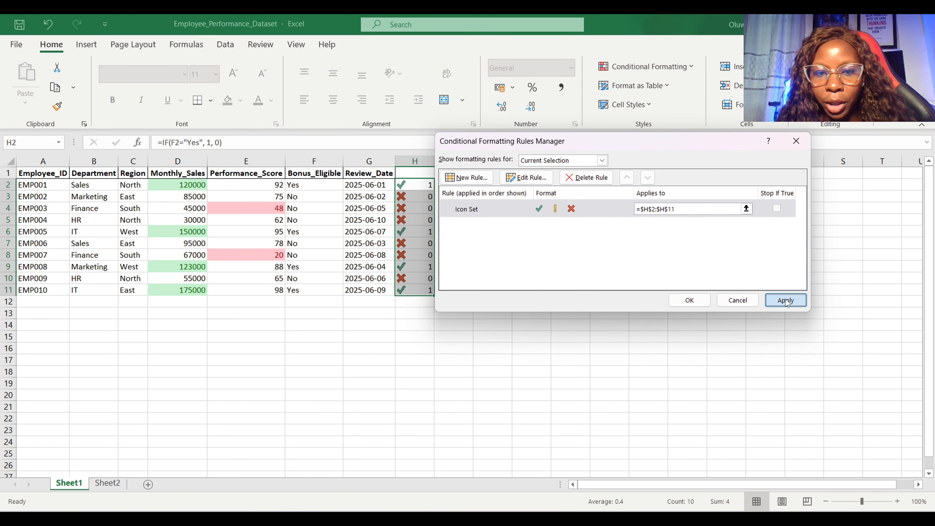
click(691, 300)
click(503, 254)
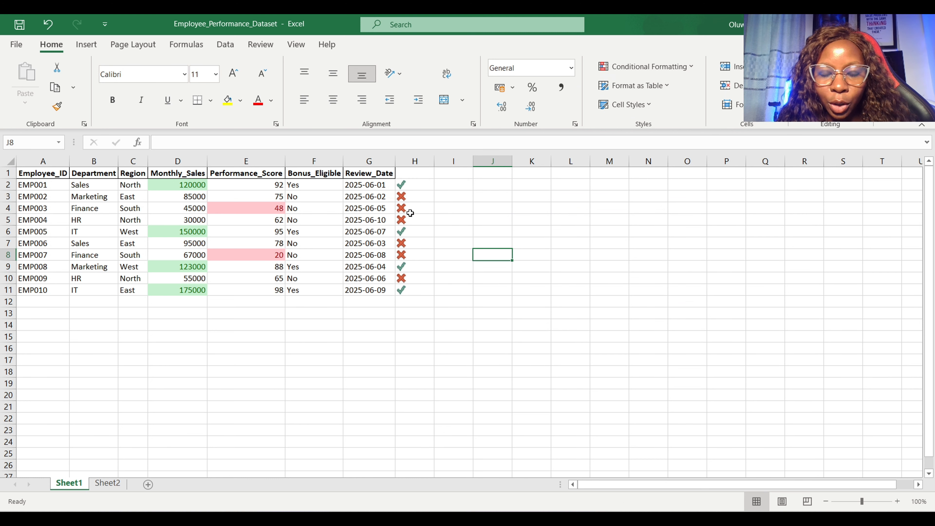
Enter the header Bonus Eligible in H1 above the icon column.
click(412, 173)
text(Bonus)
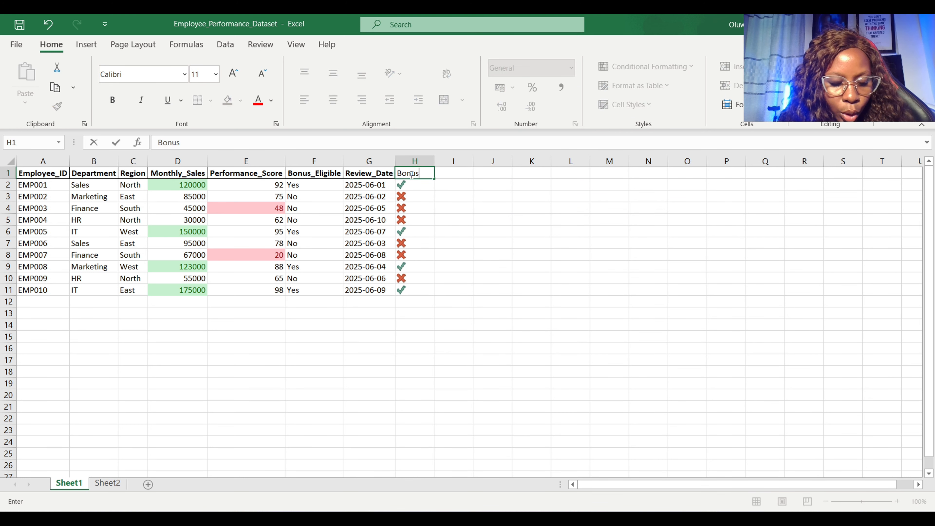
text( Eligible)
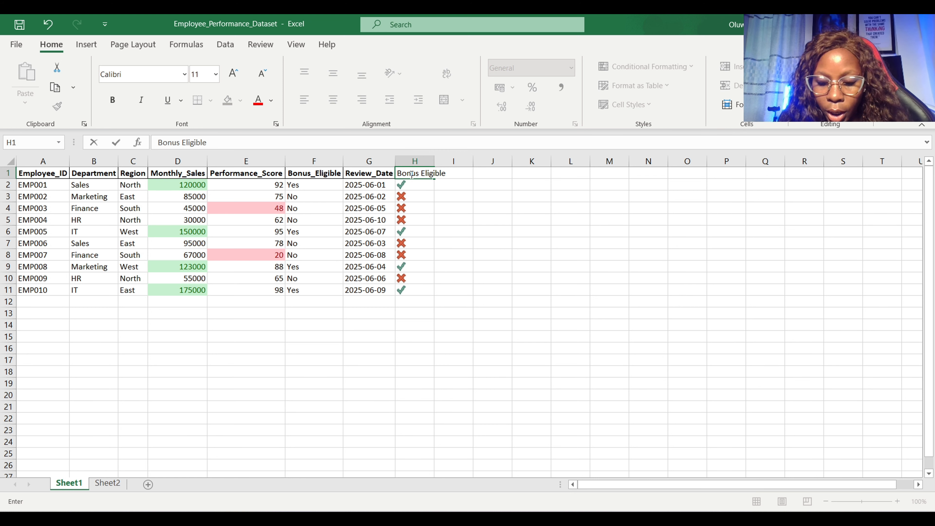
key(Return)
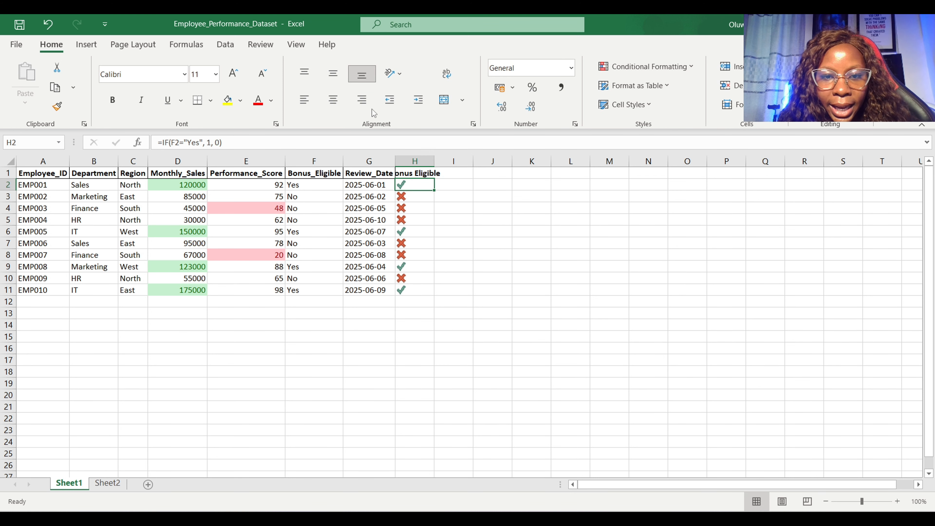
Auto-fit the width of all columns in the sheet to their contents.
click(11, 161)
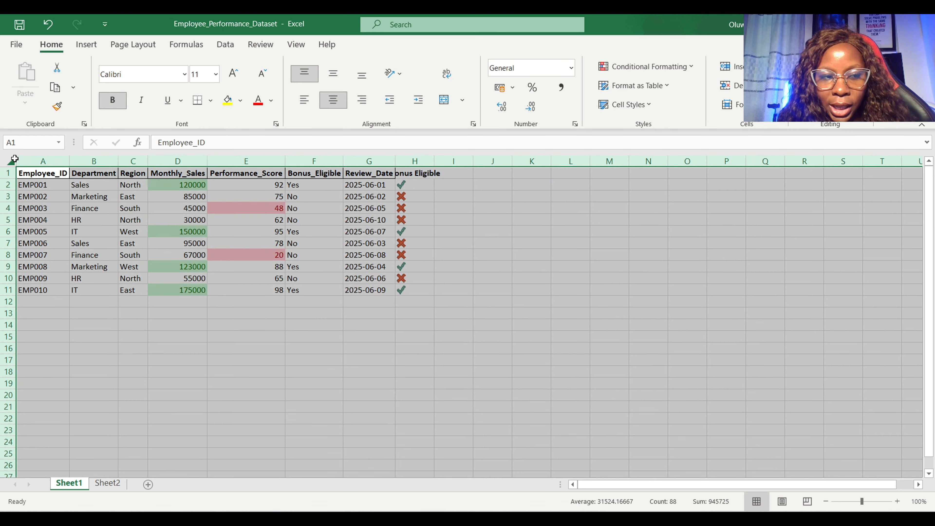
double_click(70, 161)
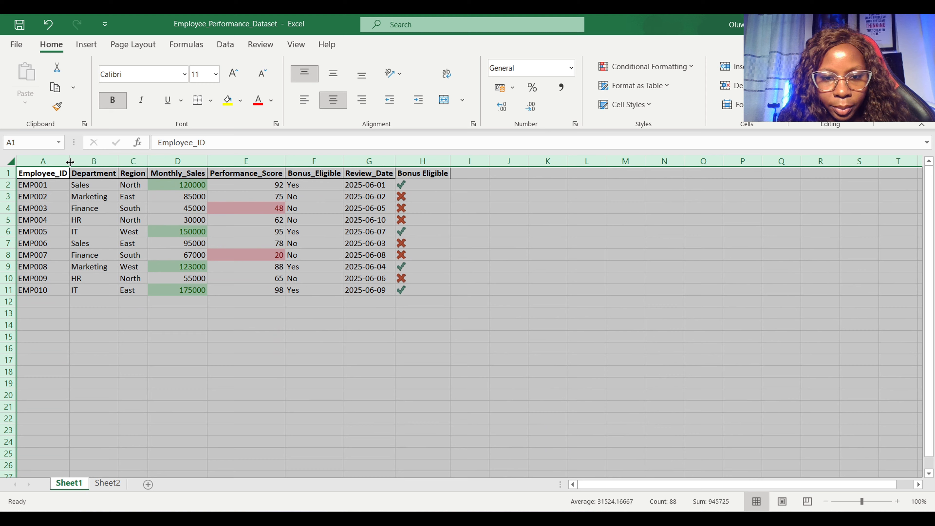
click(357, 346)
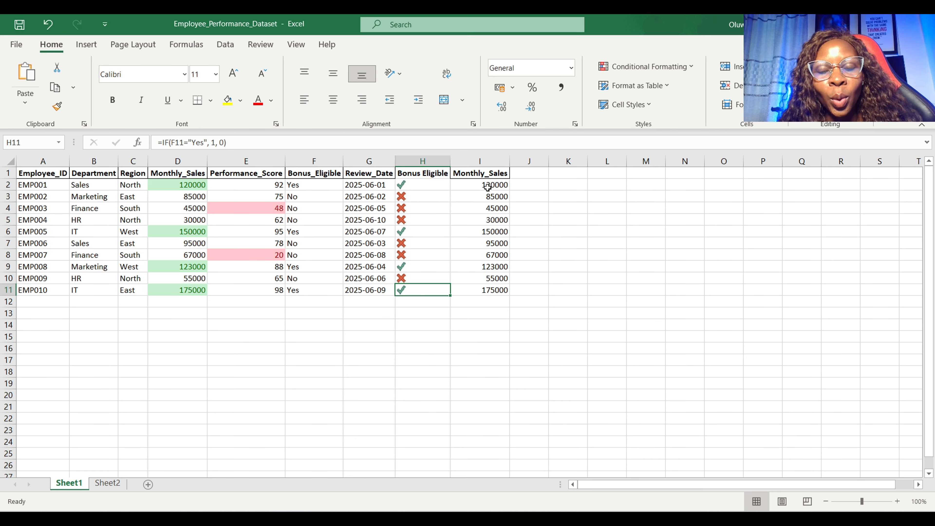
Apply green gradient-fill data bars to the duplicate Monthly_Sales column I.
click(483, 161)
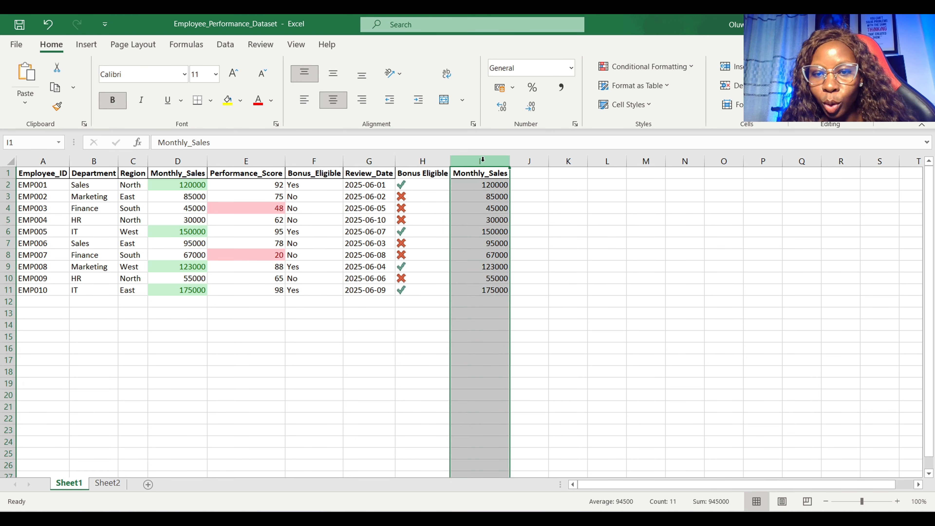
click(690, 69)
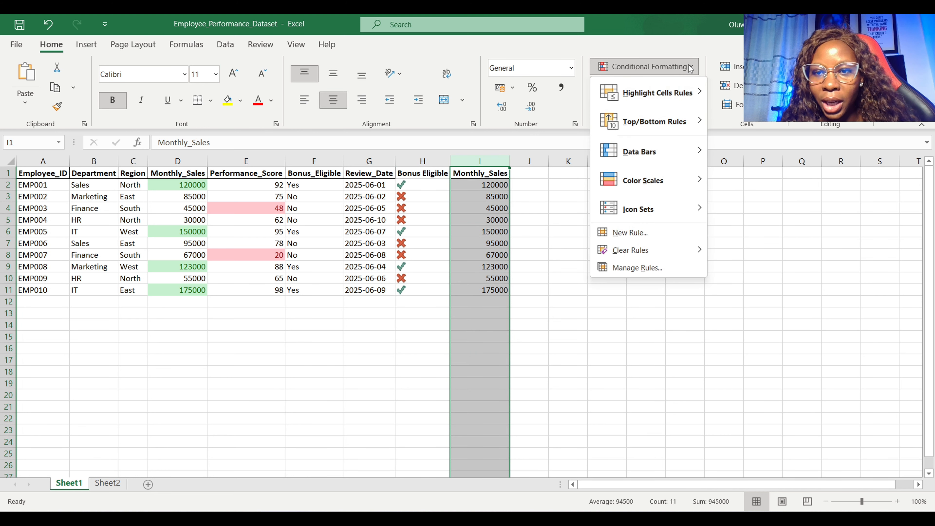
mouse_move(689, 158)
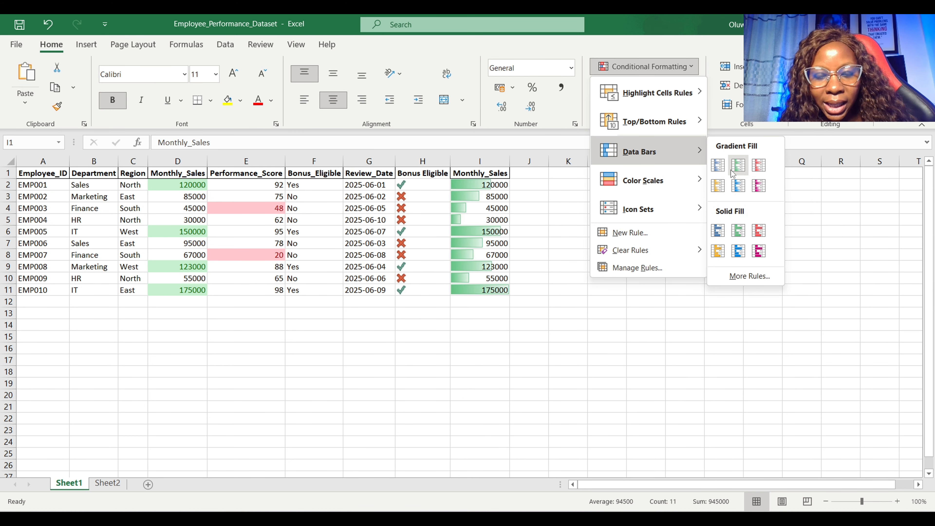
click(743, 167)
click(595, 230)
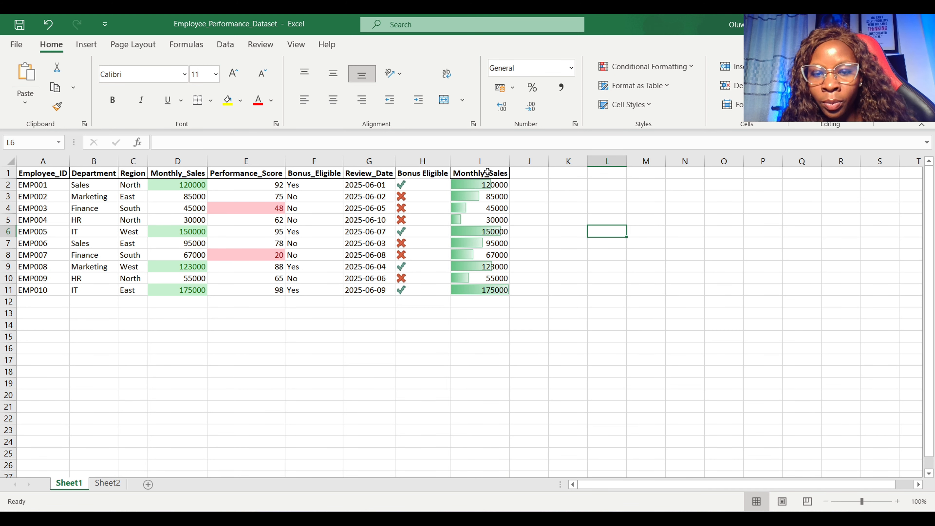
Edit the data bar rule on column I to show only the bars without the sales figures, and apply it.
click(487, 159)
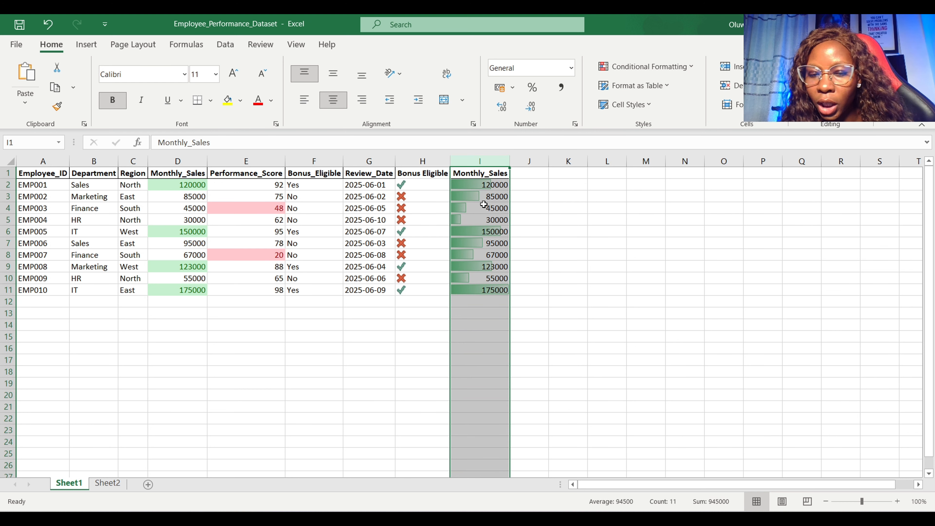
click(676, 75)
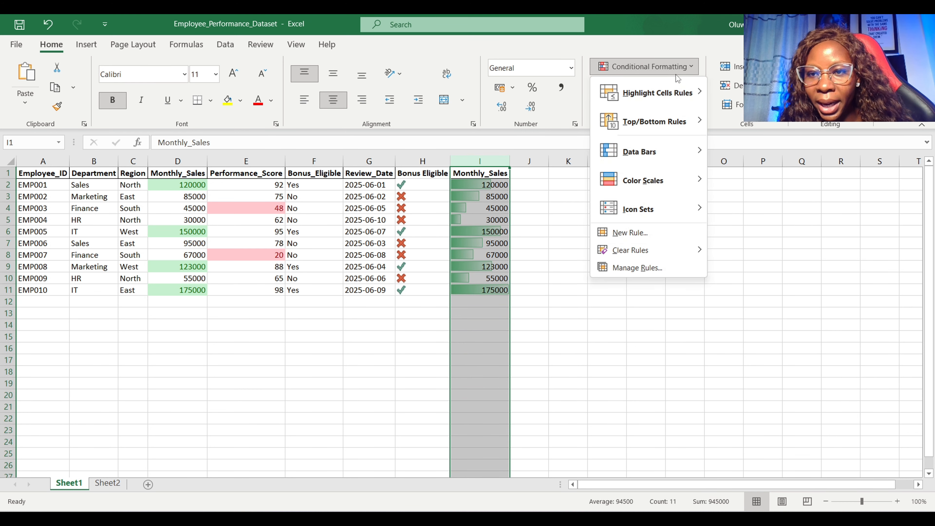
click(662, 269)
click(520, 211)
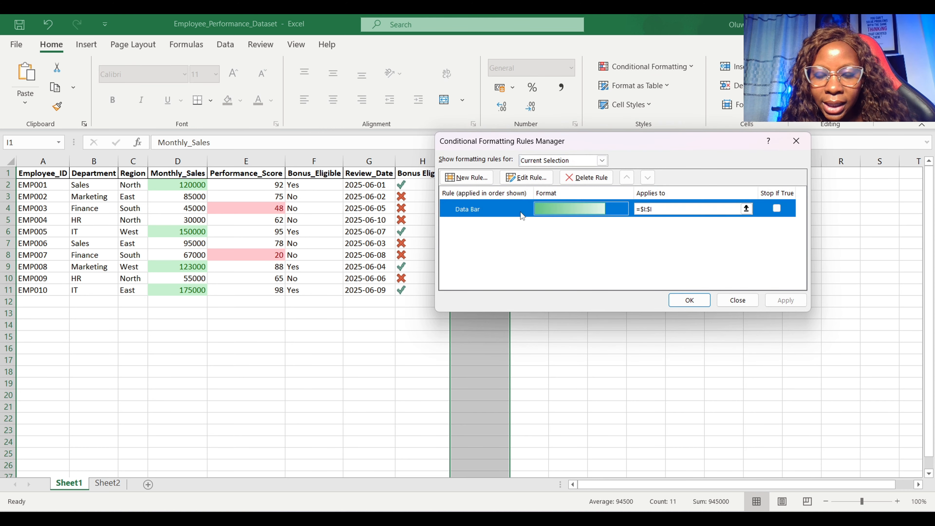
click(536, 178)
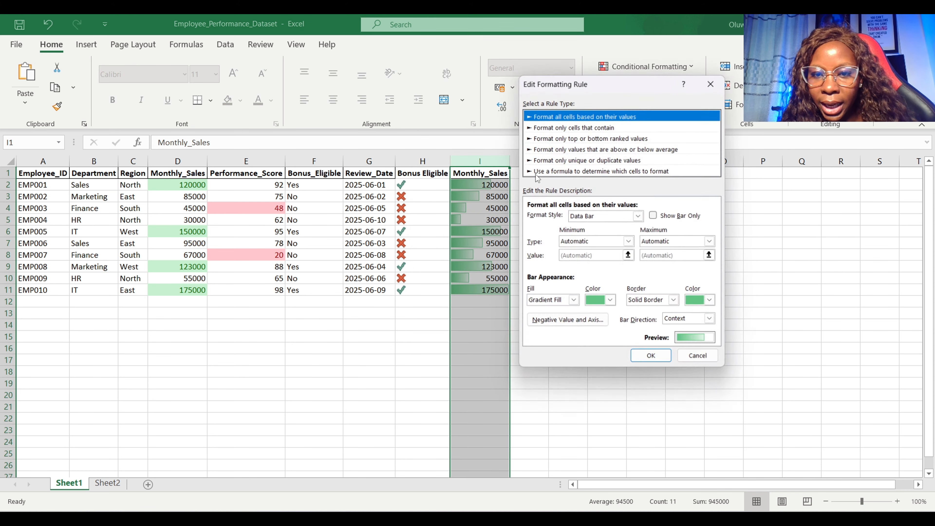
click(656, 216)
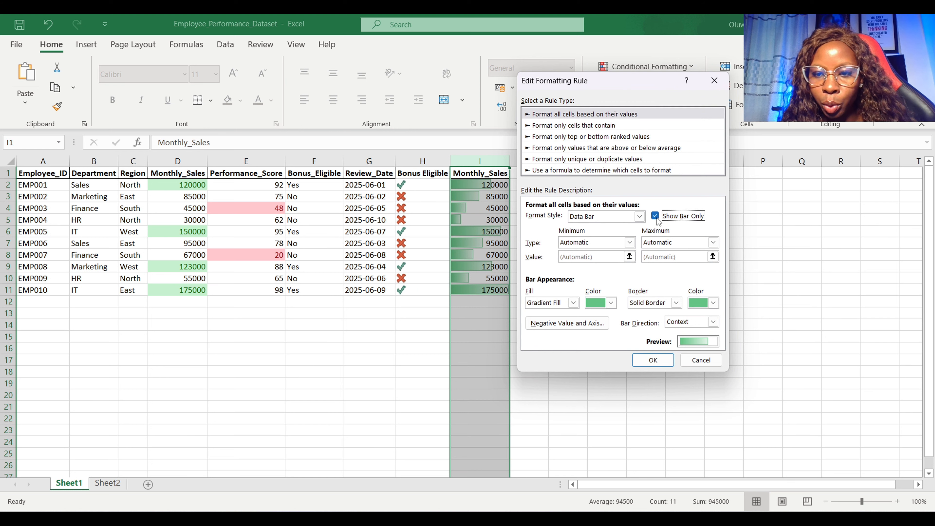
click(652, 360)
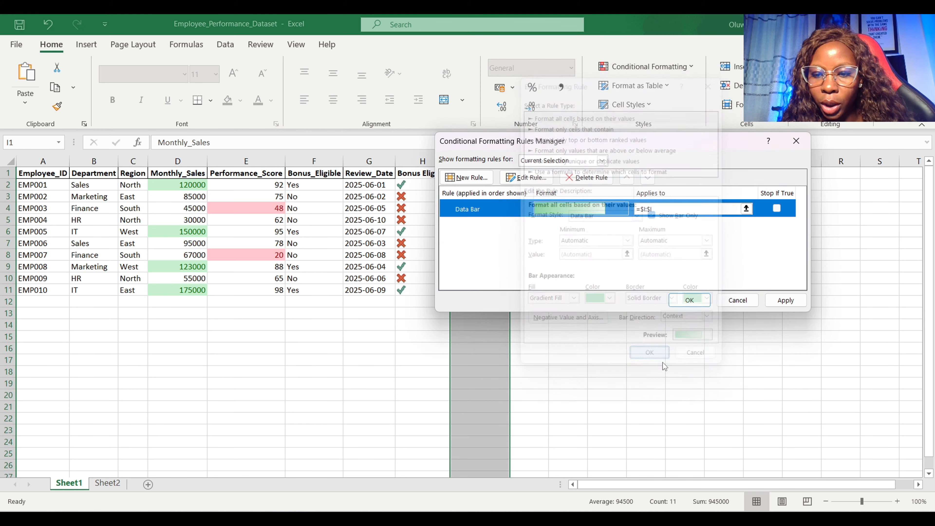
click(778, 300)
click(705, 302)
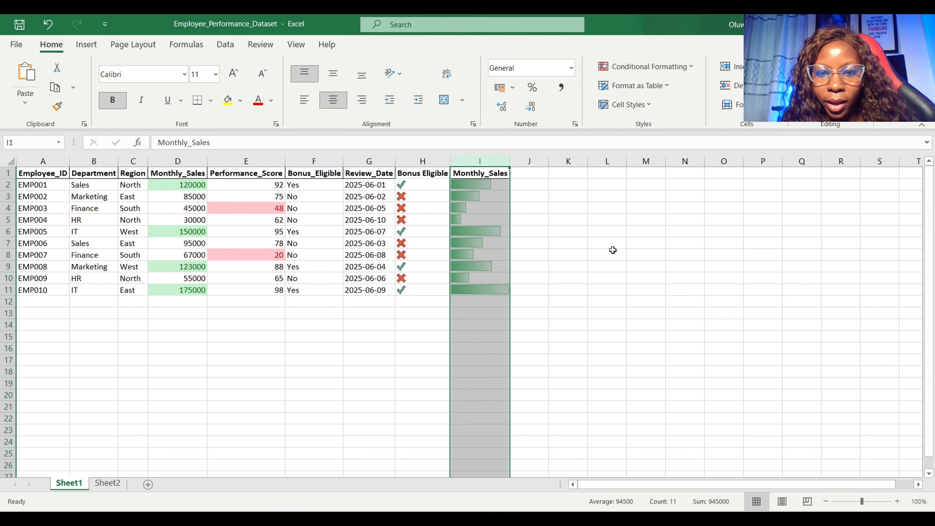
click(605, 244)
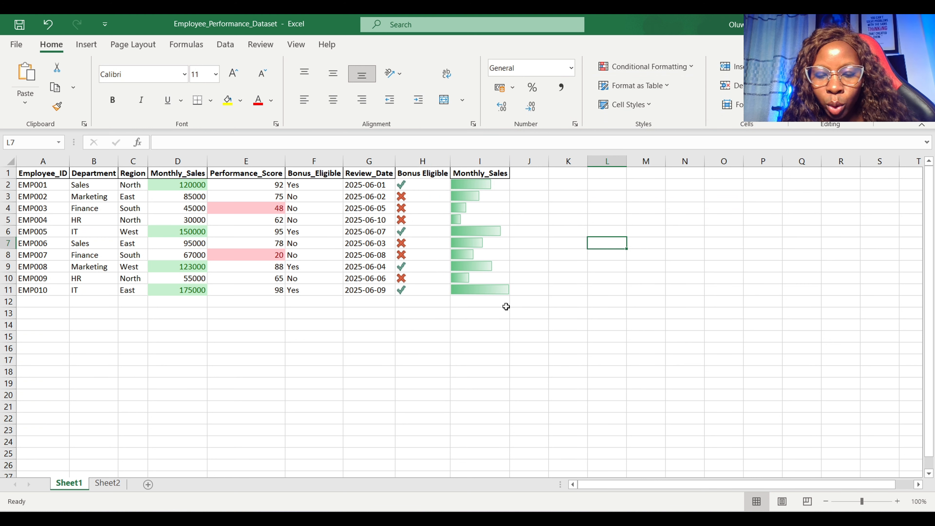
click(500, 288)
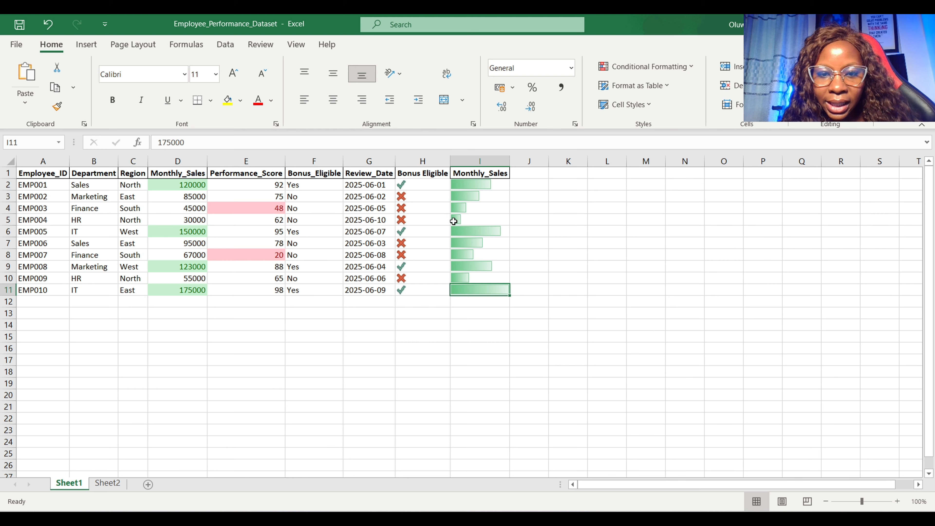
click(8, 220)
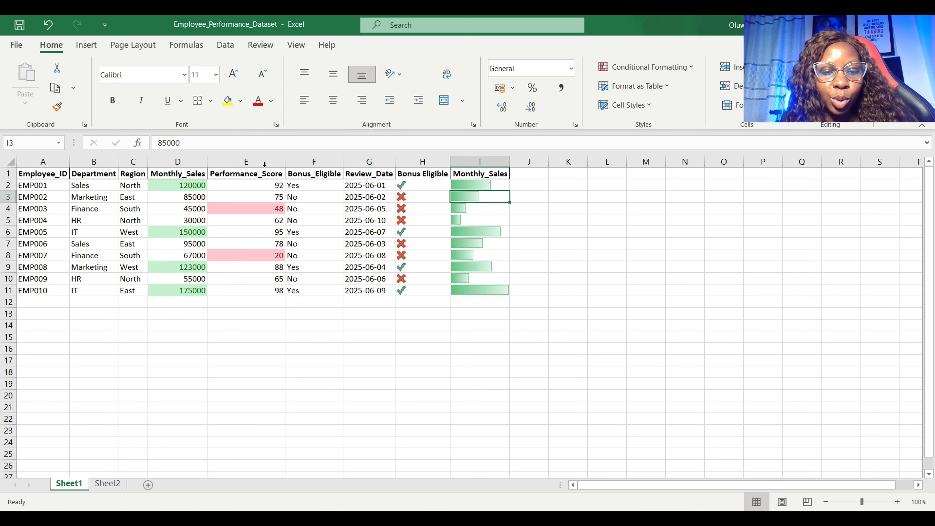
Highlight the top 10% of values in the Performance_Score column with Yellow Fill with Dark Yellow Text.
click(268, 160)
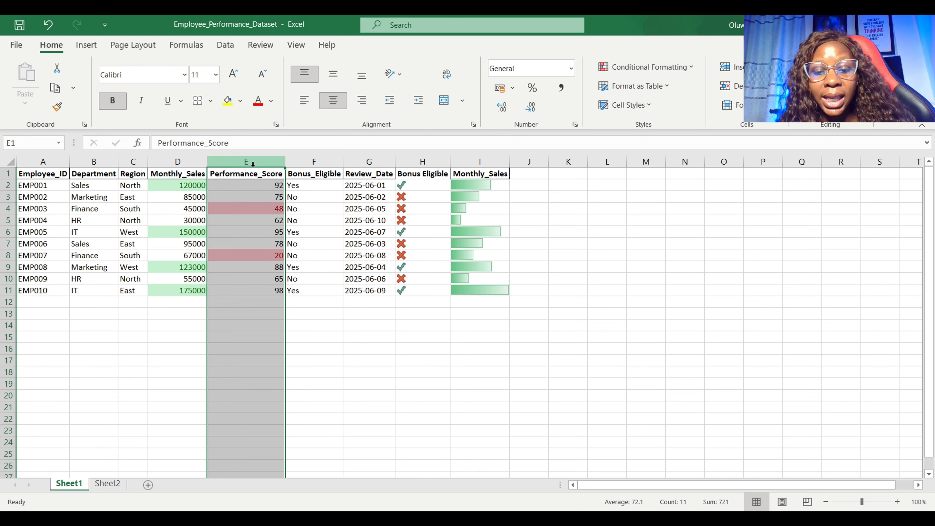
click(694, 72)
mouse_move(698, 121)
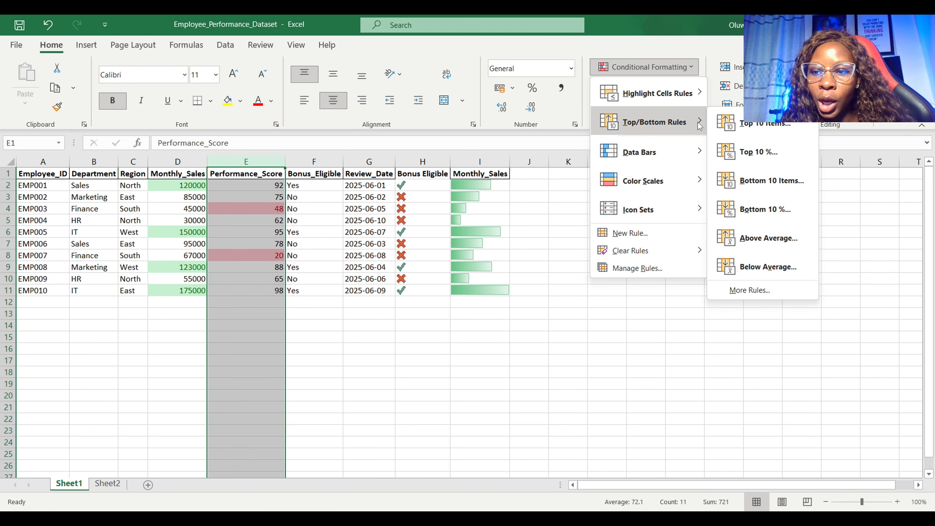
click(758, 152)
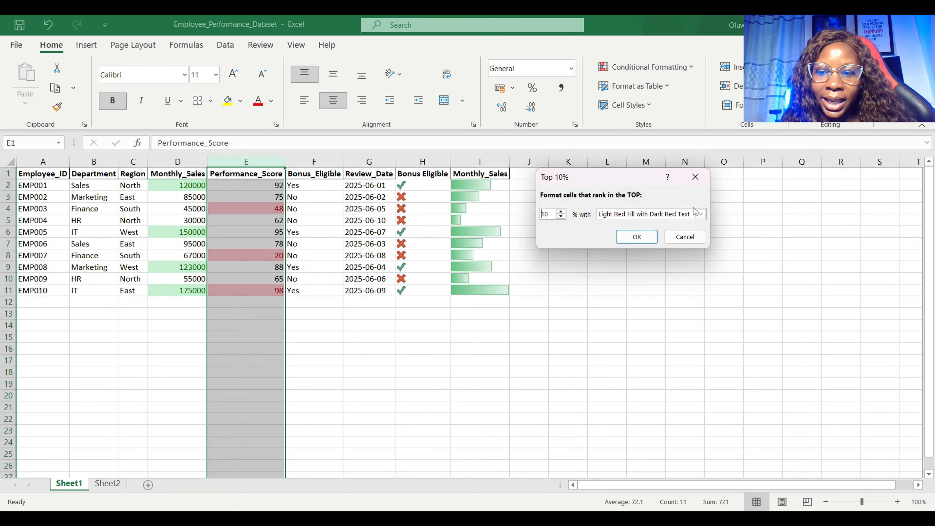
click(700, 214)
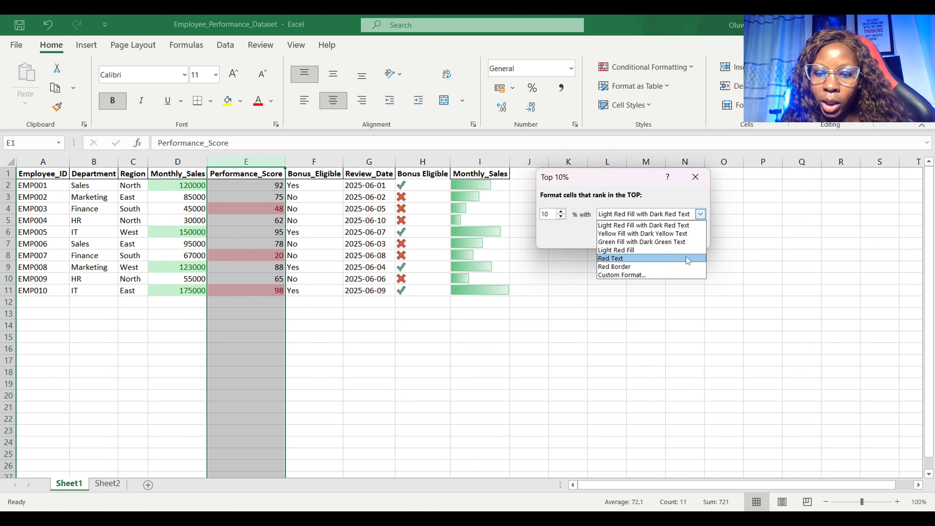
click(659, 233)
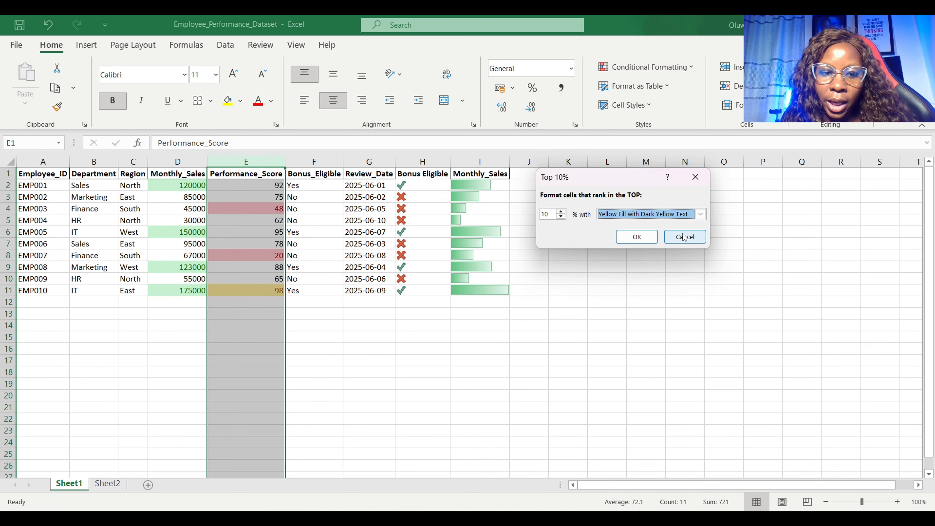
click(637, 236)
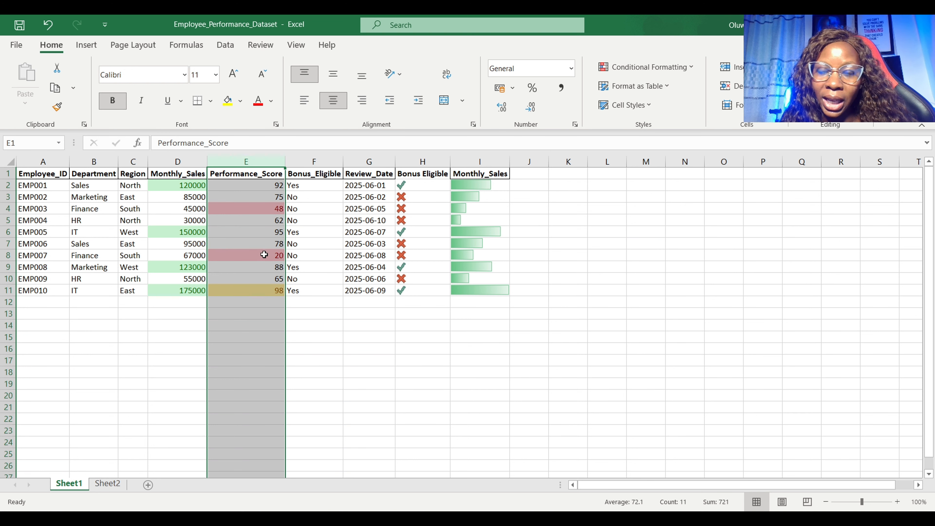
click(251, 290)
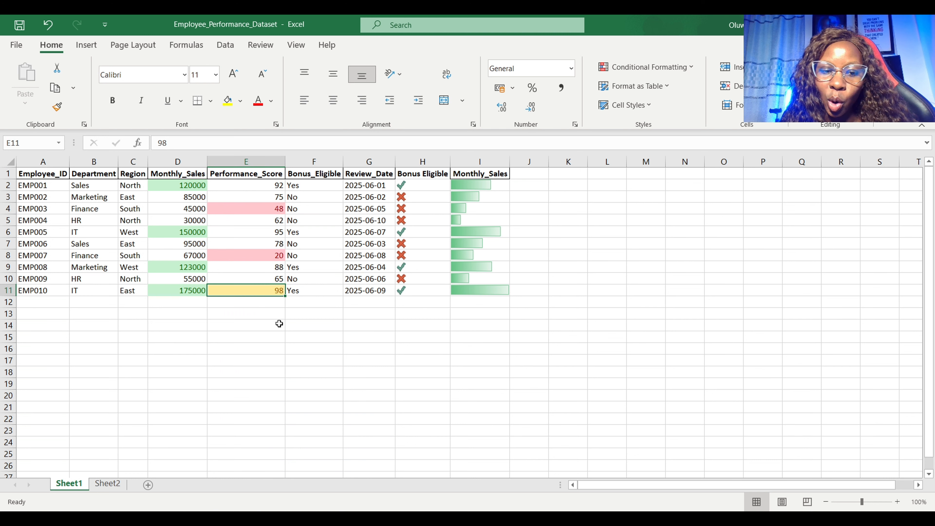
click(8, 290)
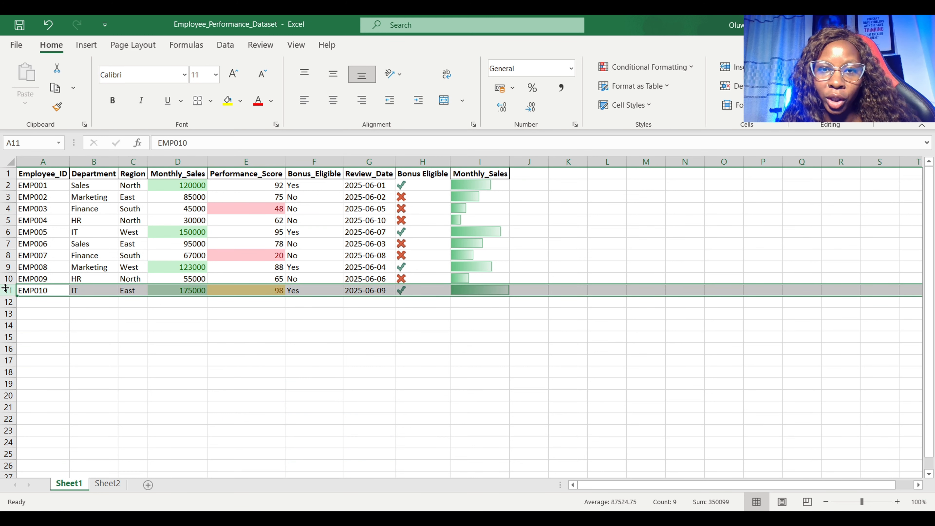
click(479, 360)
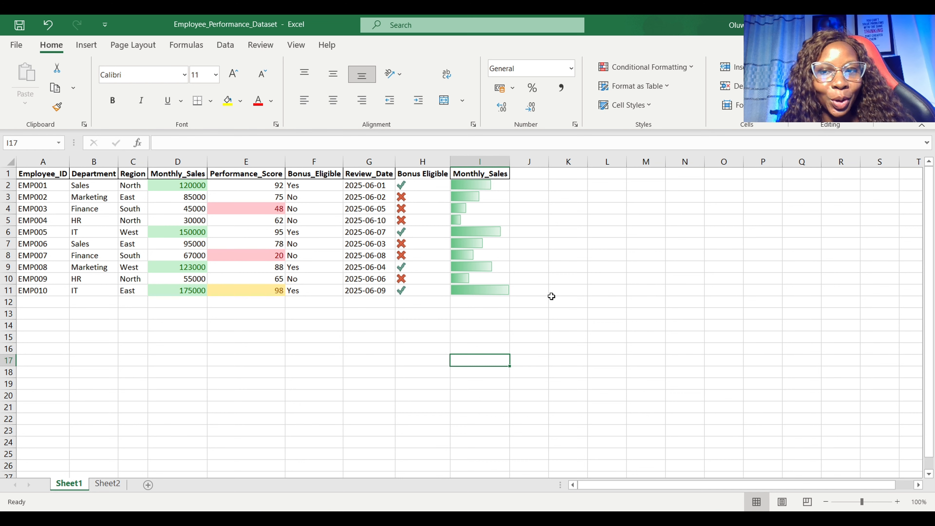